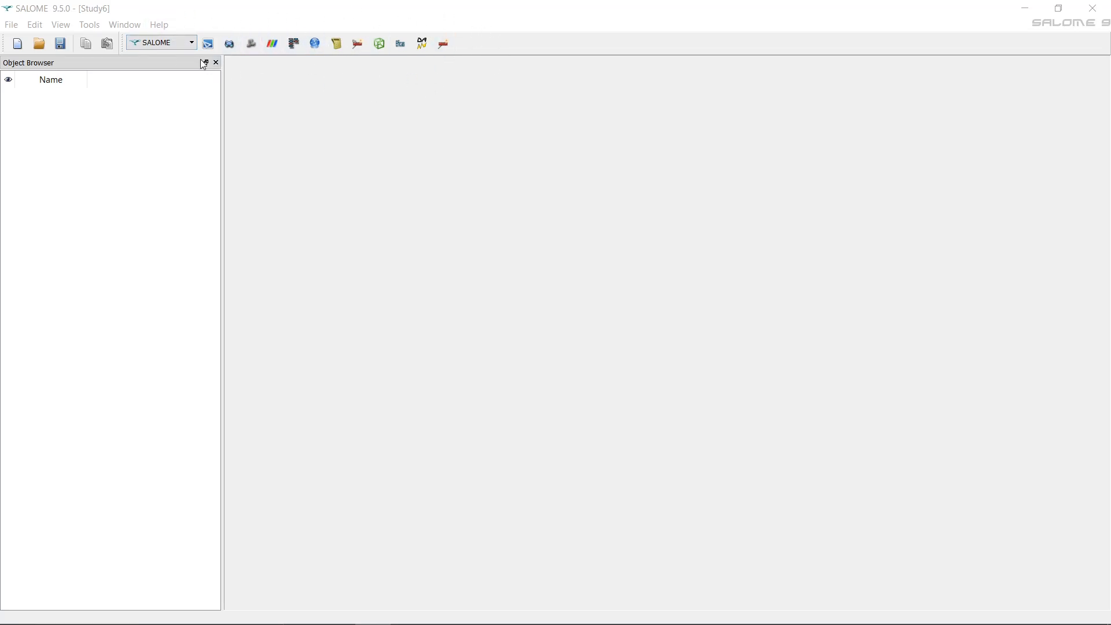
{"action": "left_click", "coordinate": [165, 43]}
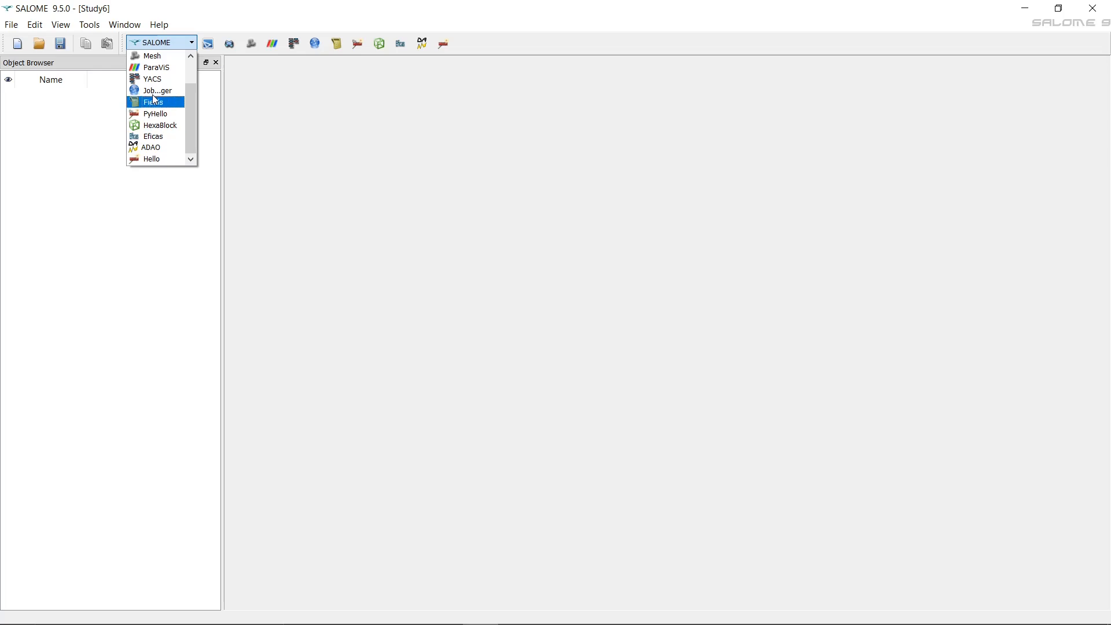
{"action": "scroll", "coordinate": [158, 123], "scroll_direction": "up", "scroll_amount": 1}
{"action": "left_click", "coordinate": [250, 103]}
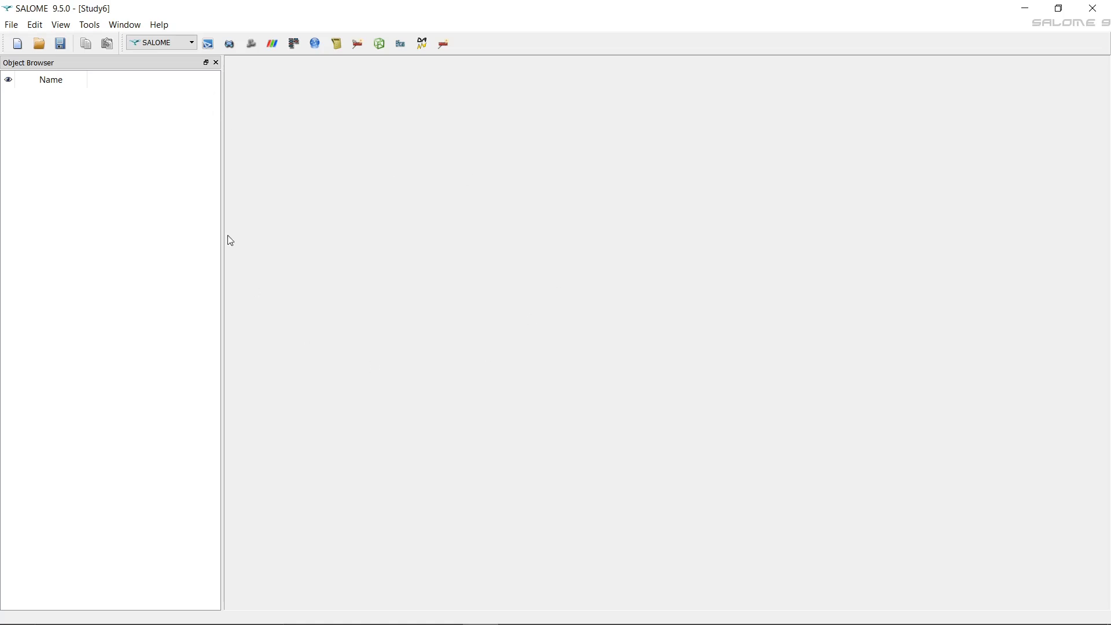
Open the study file IMPELIDOR_V8.hdf from the Curso folder.
{"action": "left_click", "coordinate": [11, 25]}
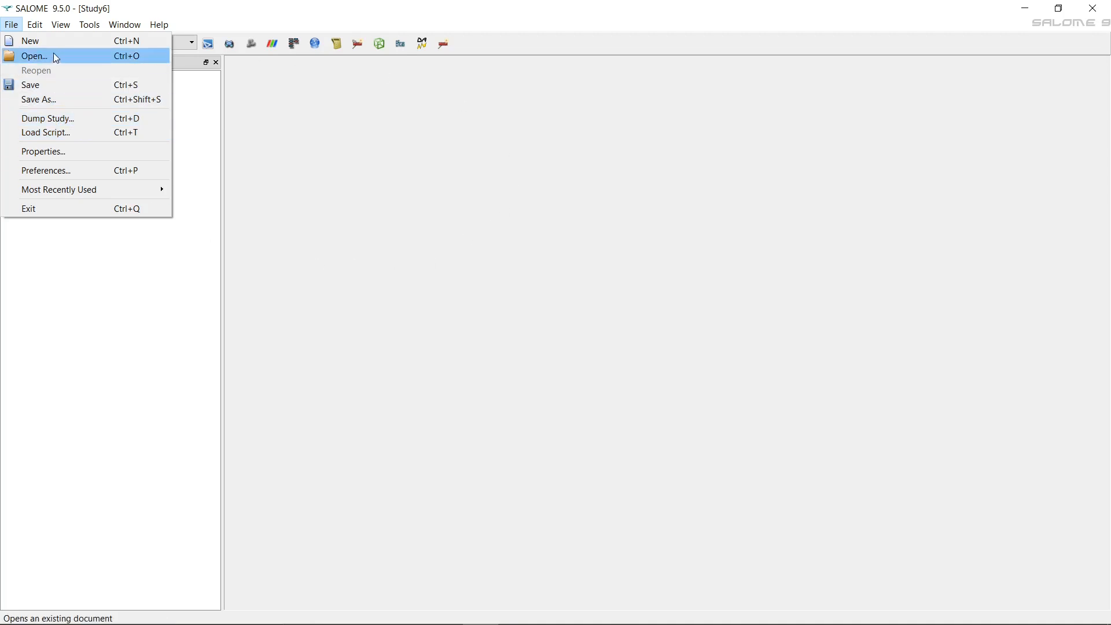
{"action": "left_click", "coordinate": [85, 57]}
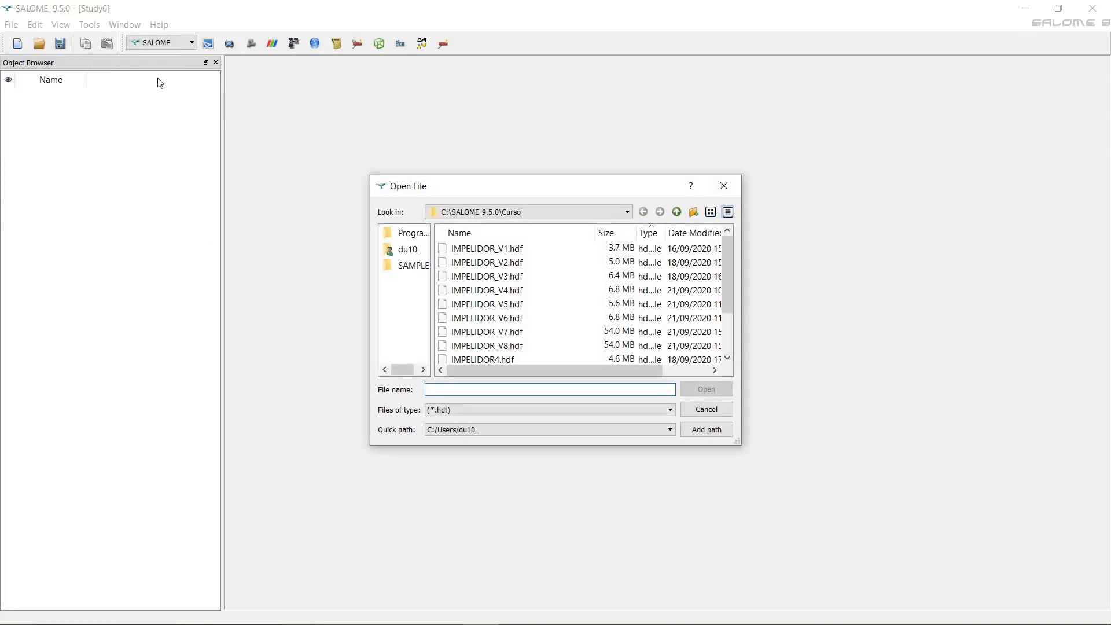
{"action": "left_click", "coordinate": [533, 249]}
{"action": "left_click", "coordinate": [524, 262]}
{"action": "left_click", "coordinate": [519, 277]}
{"action": "left_click", "coordinate": [518, 291]}
{"action": "left_click", "coordinate": [517, 304]}
{"action": "left_click", "coordinate": [515, 318]}
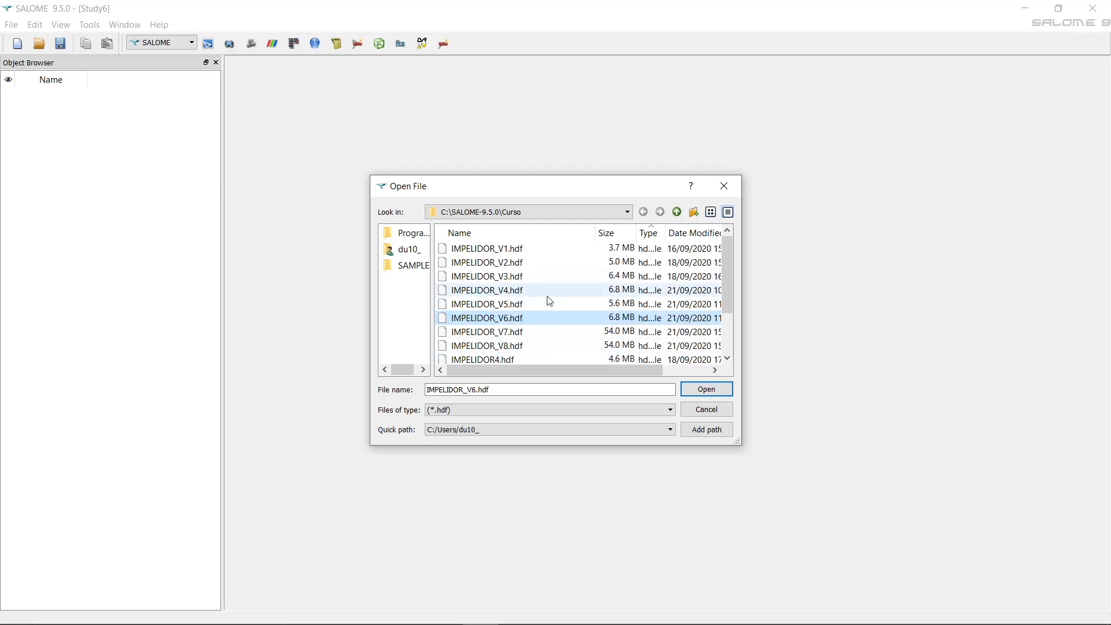
{"action": "left_click", "coordinate": [515, 350]}
{"action": "double_click", "coordinate": [501, 347]}
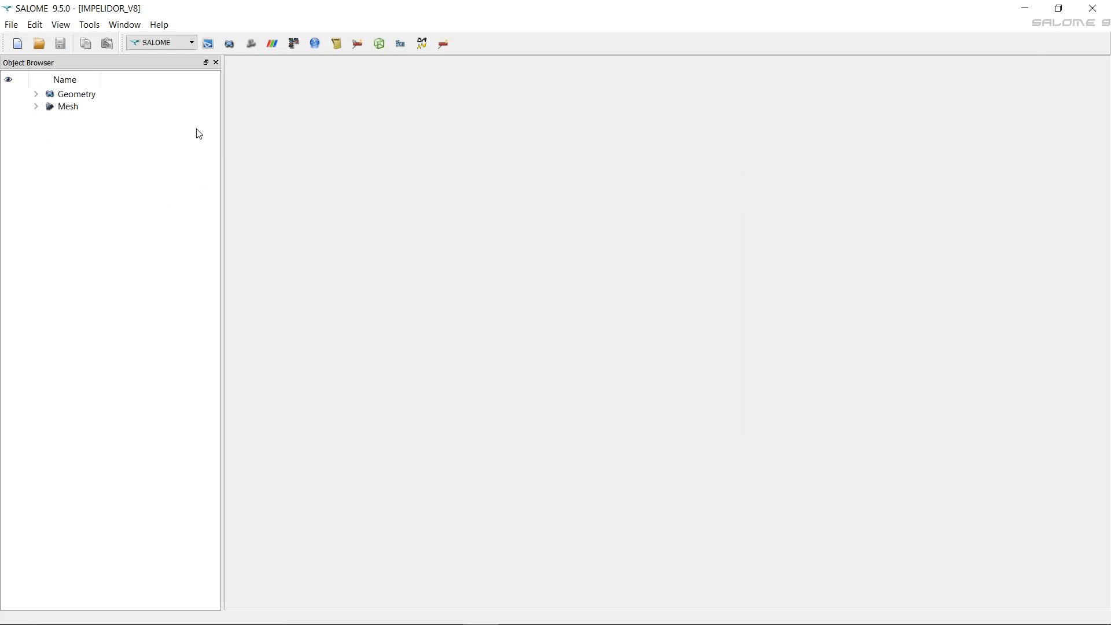
Activate the Geometry module and expand the Geometry branch of the study tree.
{"action": "left_click", "coordinate": [242, 57]}
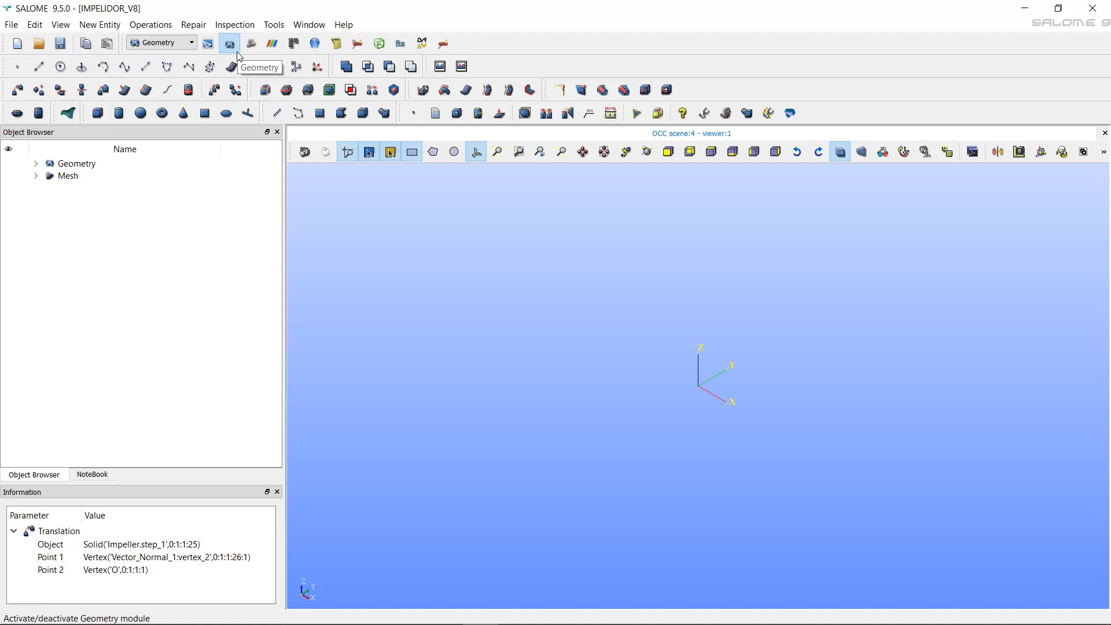
{"action": "left_click", "coordinate": [36, 163]}
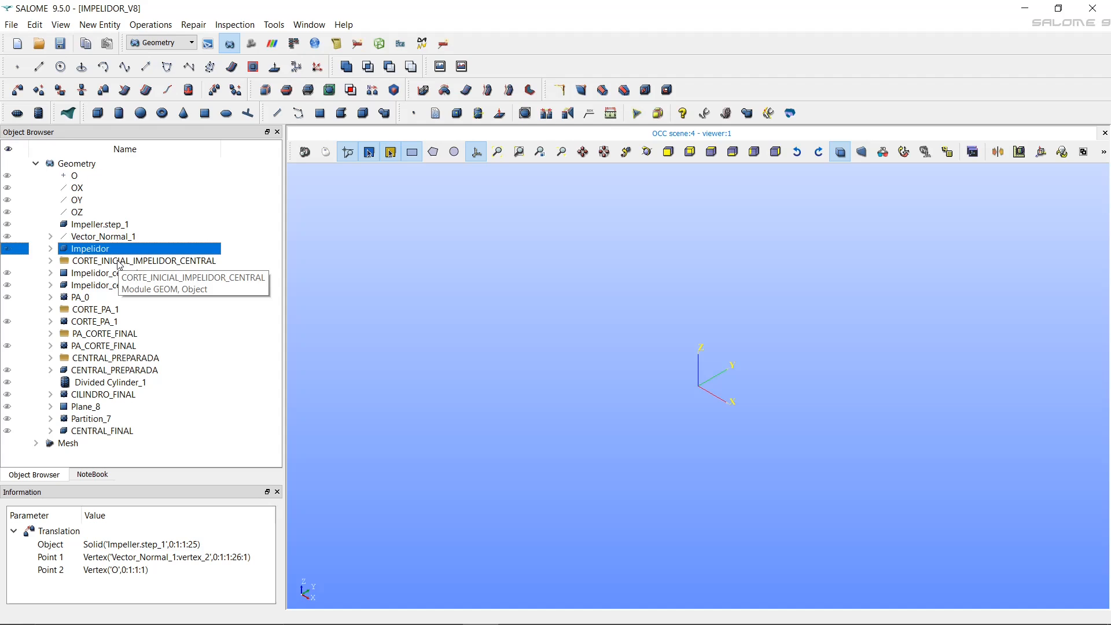
Examine how the geometry objects were built, comparing Impeller.step_1, Vector_Normal_1, Impelidor and Divided Cylinder_1.
{"action": "left_click", "coordinate": [87, 226]}
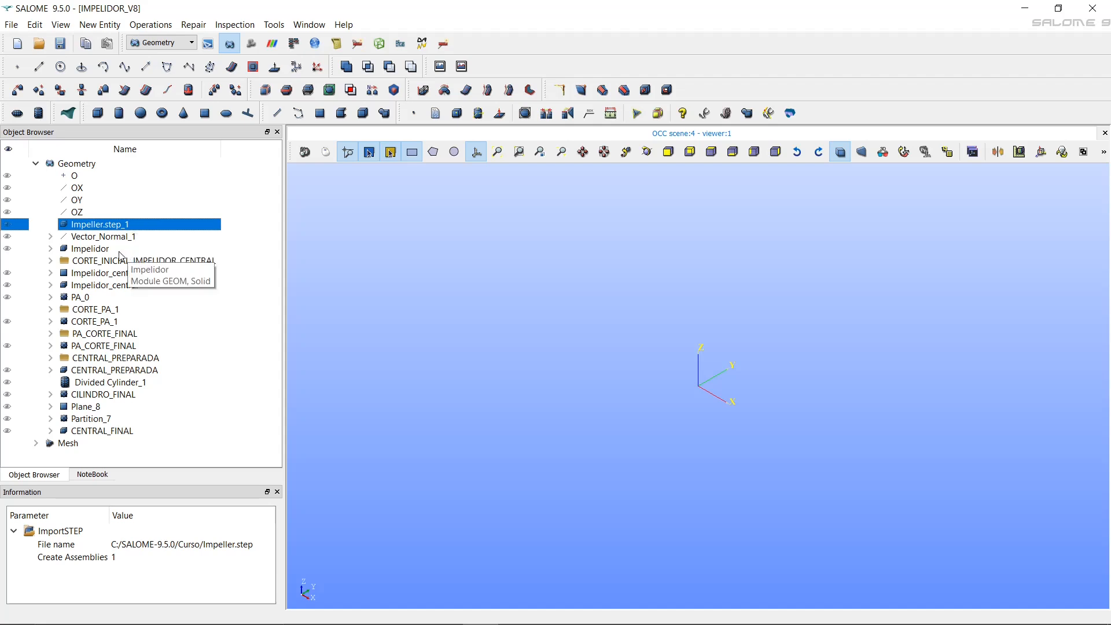
{"action": "left_click", "coordinate": [96, 253]}
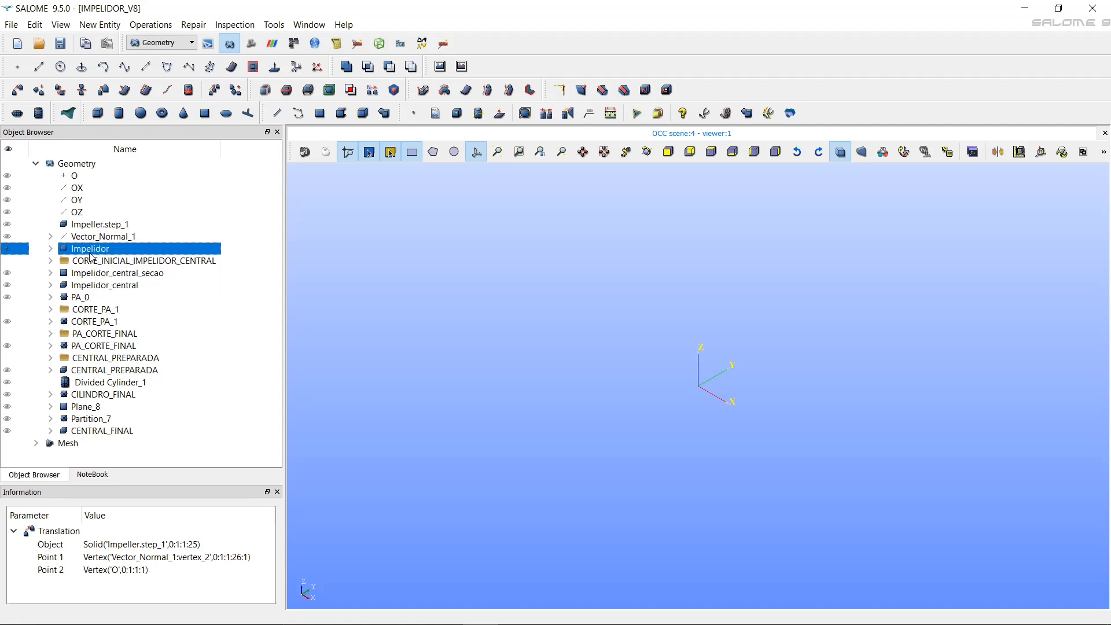
{"action": "left_click", "coordinate": [97, 226]}
{"action": "left_click", "coordinate": [98, 249]}
{"action": "left_click", "coordinate": [98, 227]}
{"action": "left_click", "coordinate": [97, 237]}
{"action": "mouse_move", "coordinate": [97, 235]}
{"action": "left_mouse_down"}
{"action": "mouse_move", "coordinate": [98, 215]}
{"action": "mouse_move", "coordinate": [95, 240]}
{"action": "left_mouse_up"}
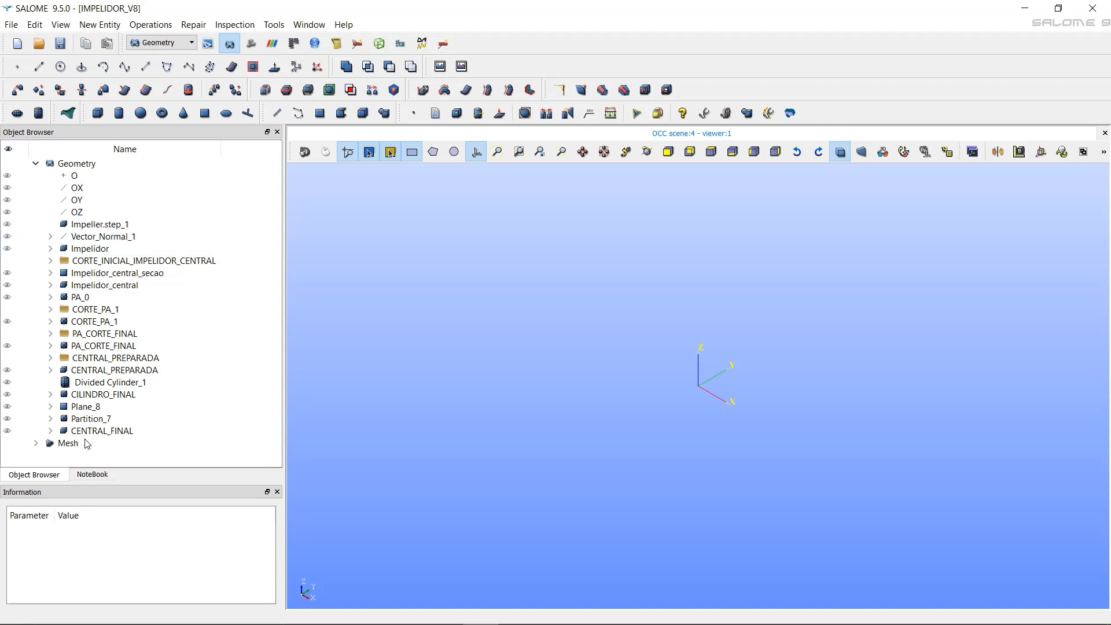
{"action": "left_click", "coordinate": [86, 430]}
{"action": "left_click", "coordinate": [98, 226], "text": "shift"}
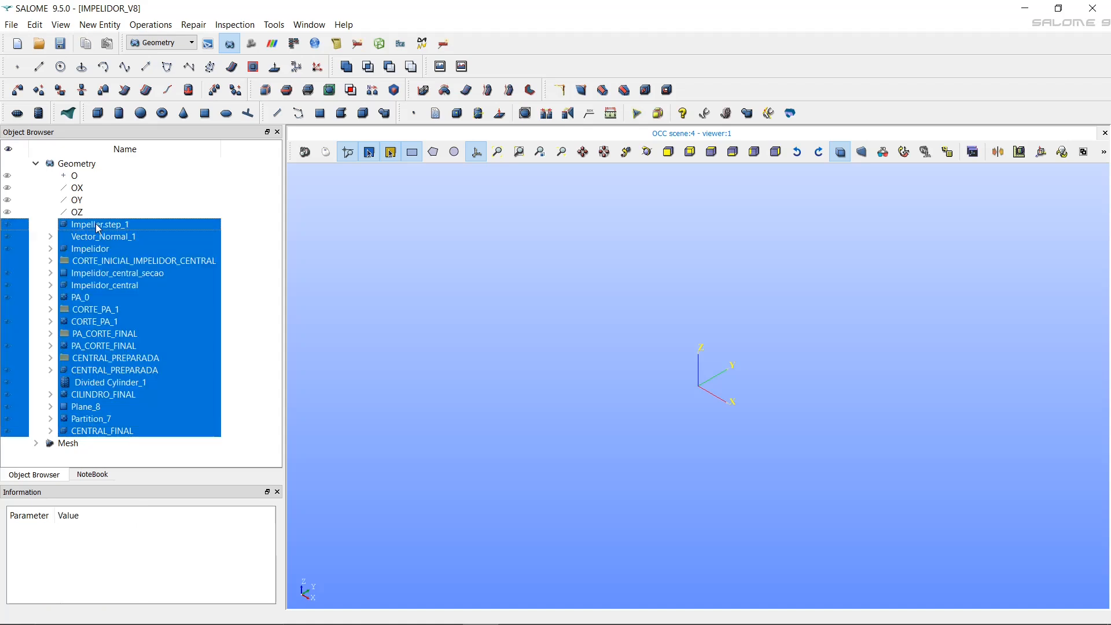
{"action": "left_click", "coordinate": [97, 384]}
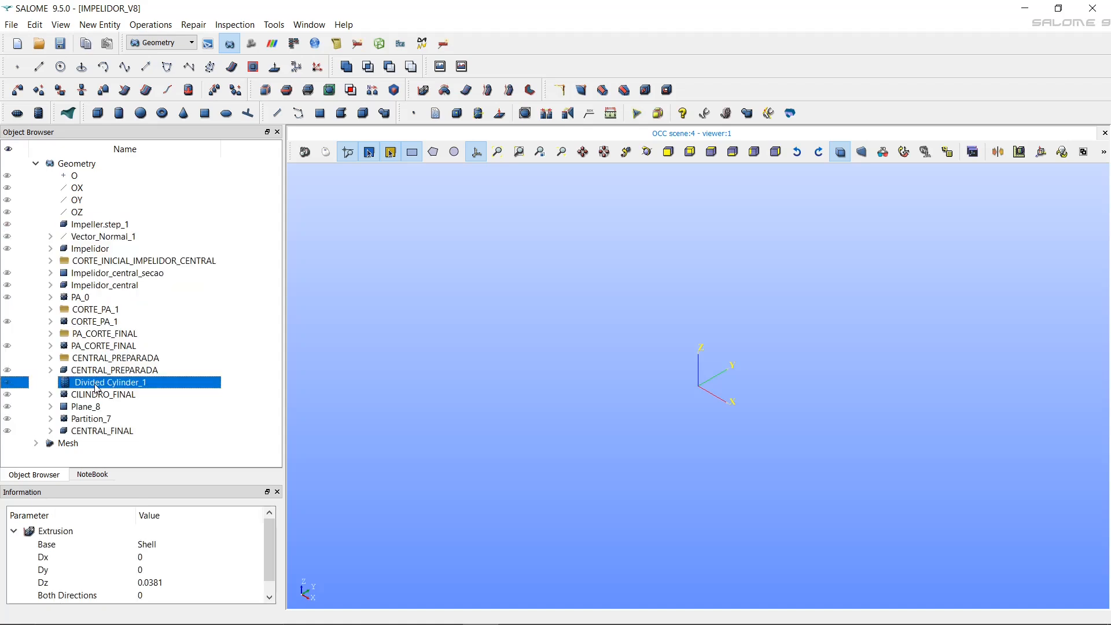
Rename the geometry object CILINDRO_FINAL as ajssjs.
{"action": "left_click", "coordinate": [112, 398]}
{"action": "left_click", "coordinate": [115, 395]}
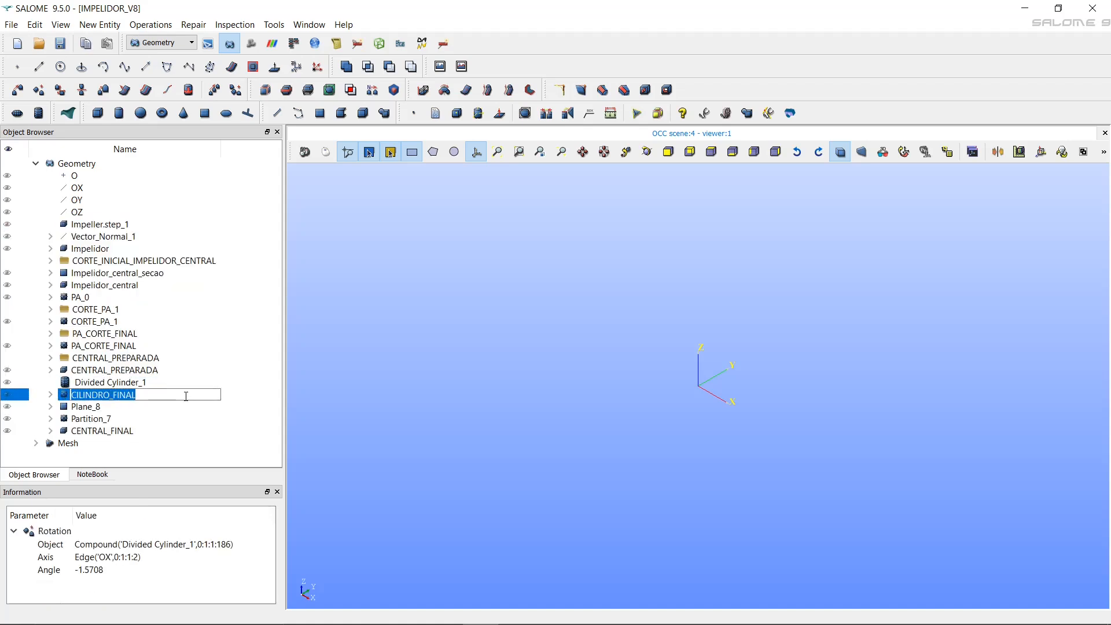
{"action": "type", "text": "ajssjs"}
{"action": "key", "text": "Return"}
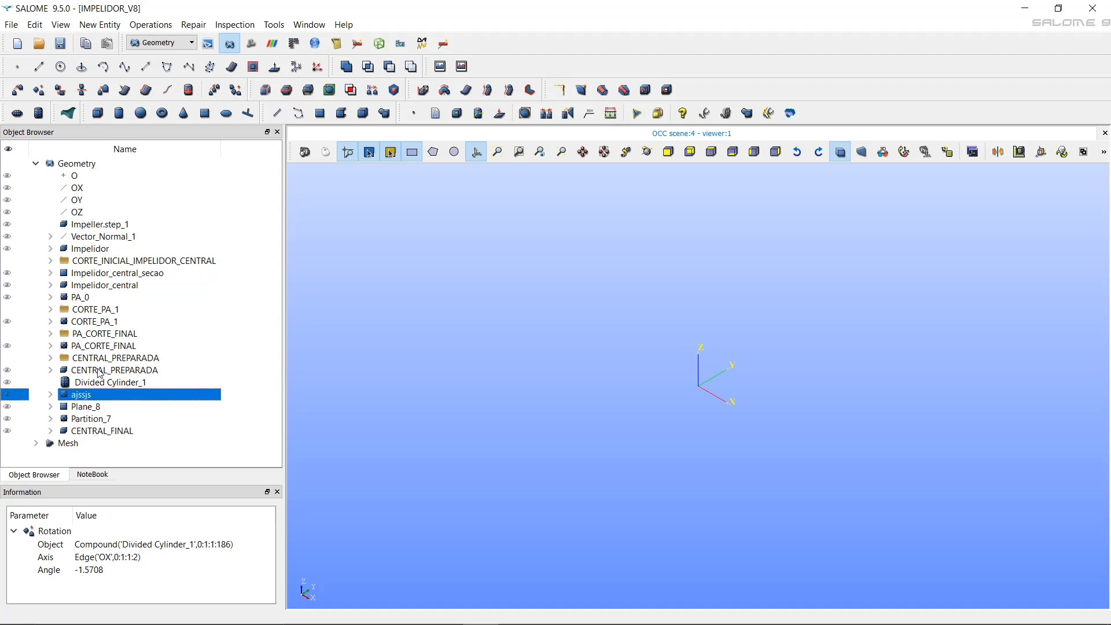
Delete the geometry object CENTRAL_FINAL from the study.
{"action": "left_click", "coordinate": [87, 433]}
{"action": "key", "text": "Delete"}
{"action": "left_click", "coordinate": [551, 391]}
{"action": "left_click", "coordinate": [604, 355]}
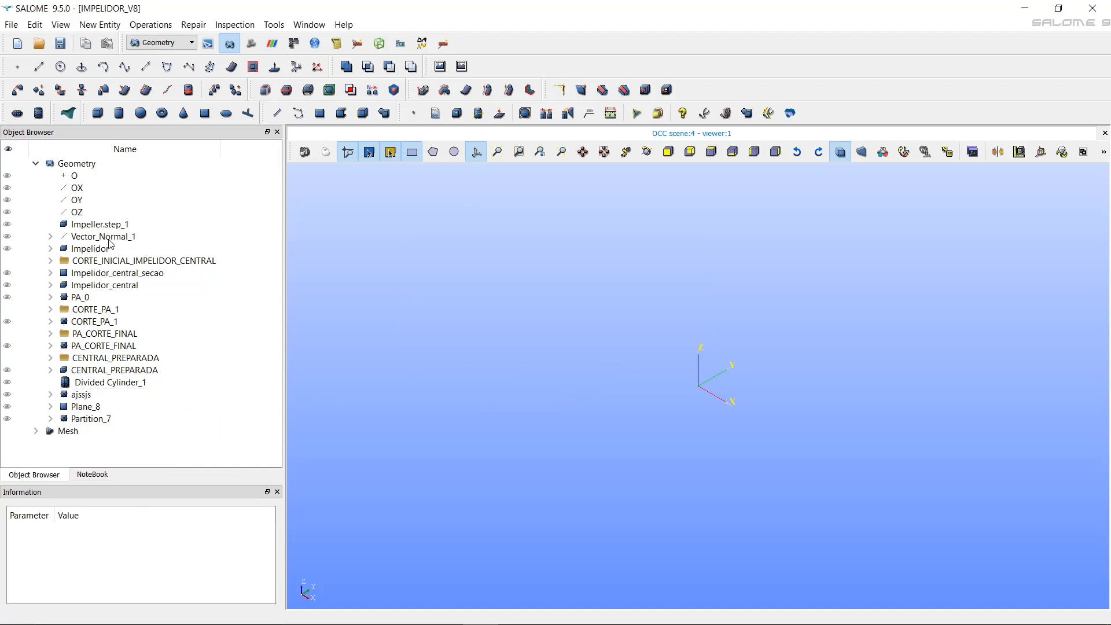
Create a folder under Geometry, place it between Impelidor_central and PA_0, and name it pasta.
{"action": "right_click", "coordinate": [73, 164]}
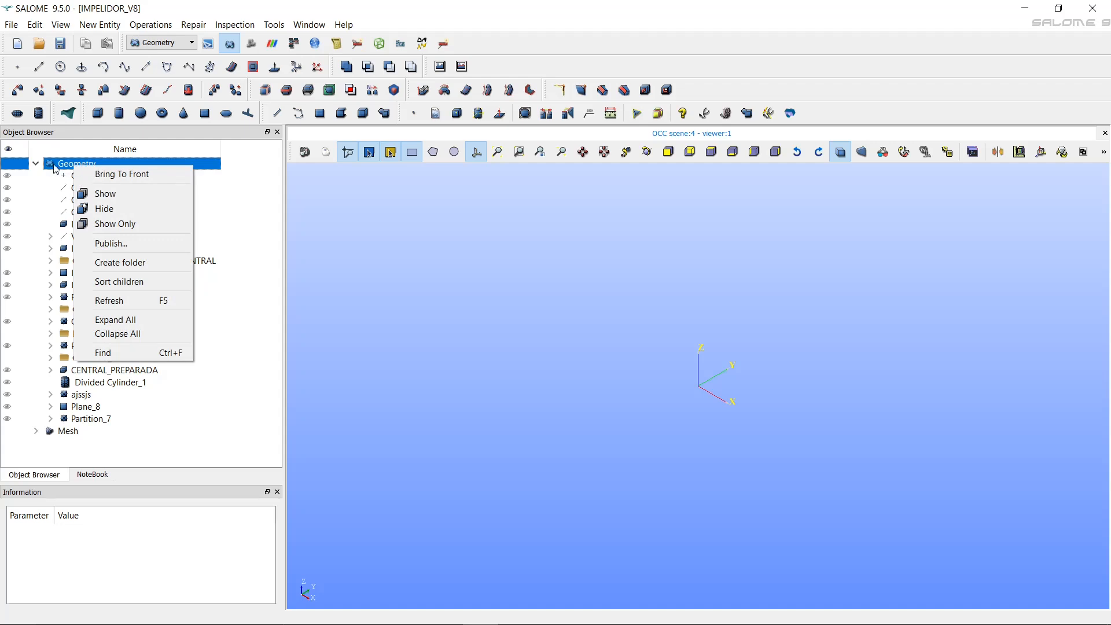
{"action": "left_click", "coordinate": [140, 266]}
{"action": "left_click_drag", "start_coordinate": [93, 430], "coordinate": [114, 297]}
{"action": "double_click", "coordinate": [97, 297]}
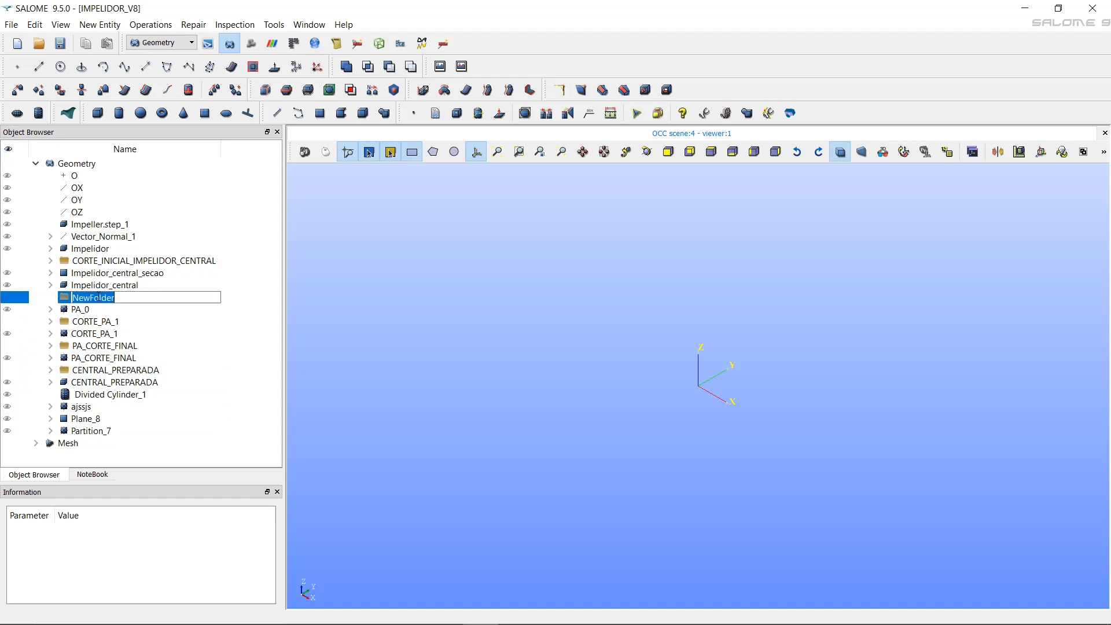
{"action": "type", "text": "pasta"}
{"action": "key", "text": "Return"}
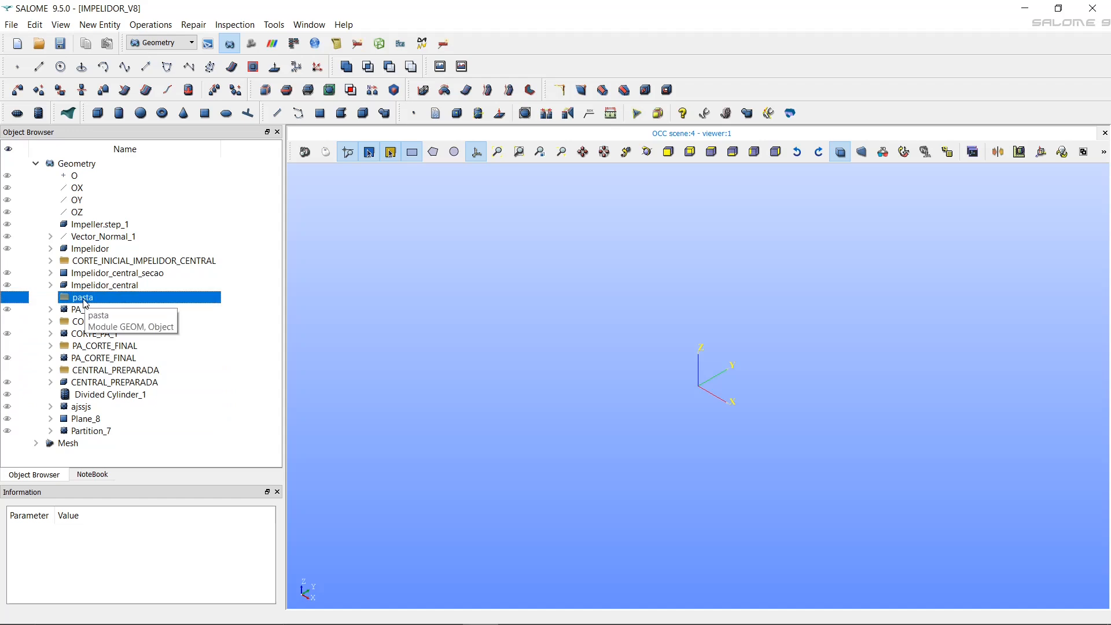
Move the objects Impelidor_central and PA_0 into the pasta folder.
{"action": "mouse_move", "coordinate": [83, 286]}
{"action": "left_mouse_down"}
{"action": "mouse_move", "coordinate": [85, 302]}
{"action": "mouse_move", "coordinate": [89, 289]}
{"action": "left_mouse_up"}
{"action": "left_click", "coordinate": [50, 284]}
{"action": "left_click", "coordinate": [51, 285]}
{"action": "left_click", "coordinate": [91, 292]}
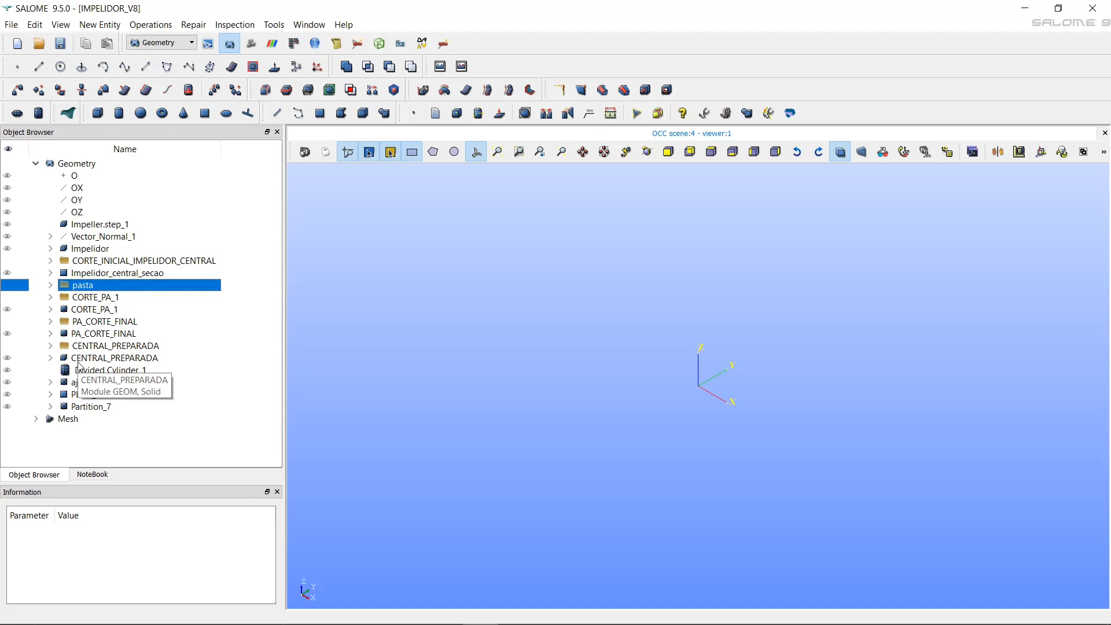
Display the Impelidor solid in the 3D viewer and fit the whole model to the view.
{"action": "left_click", "coordinate": [79, 364]}
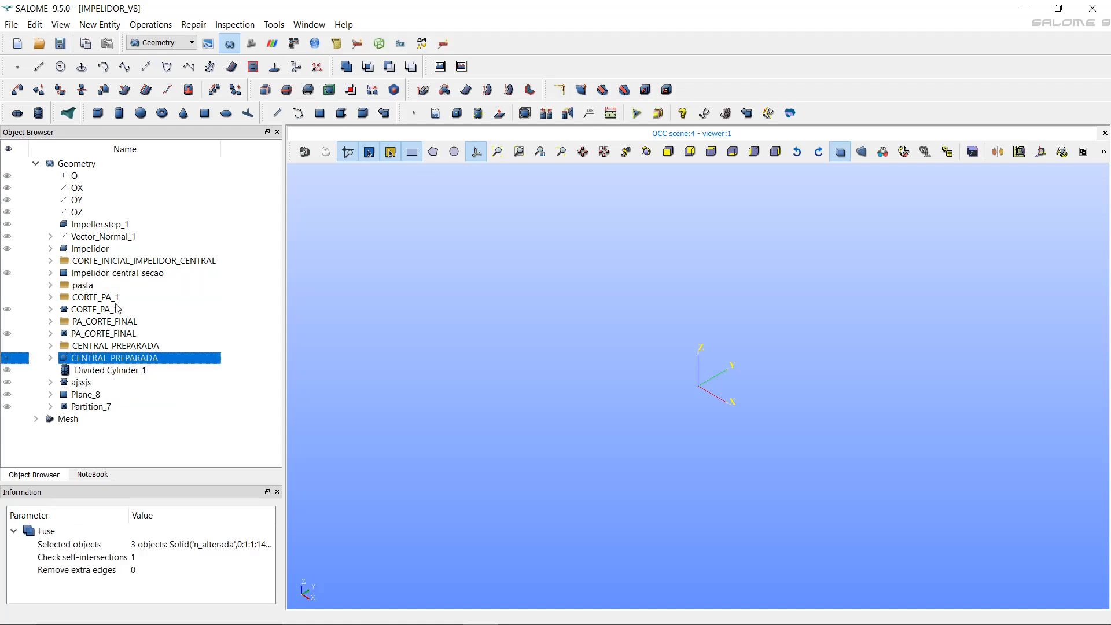
{"action": "left_click", "coordinate": [82, 252]}
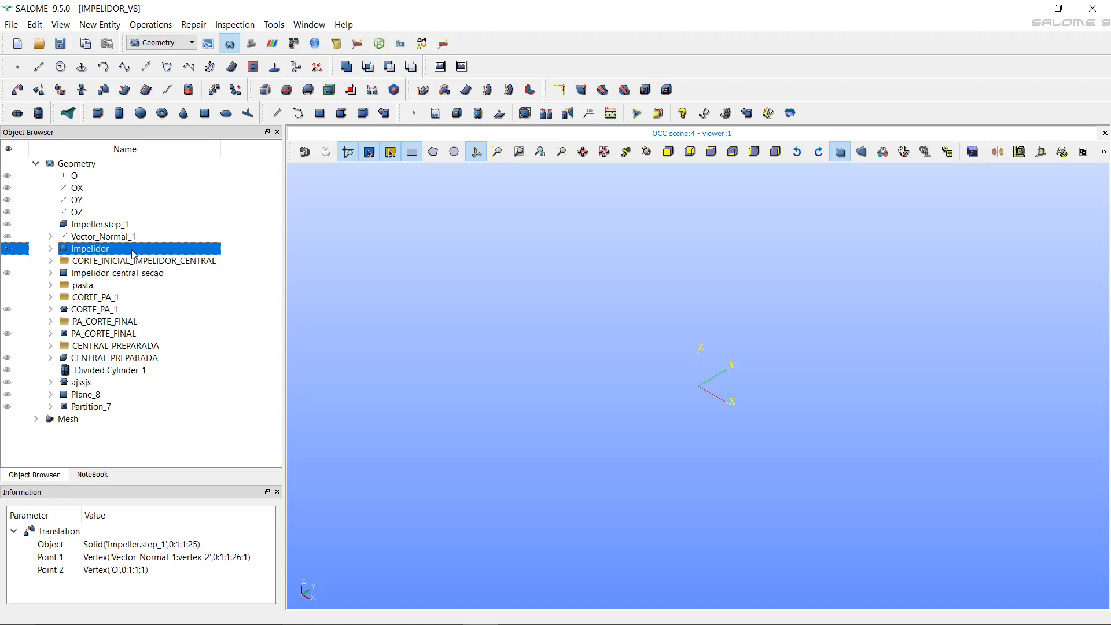
{"action": "left_click_drag", "start_coordinate": [501, 266], "coordinate": [841, 473]}
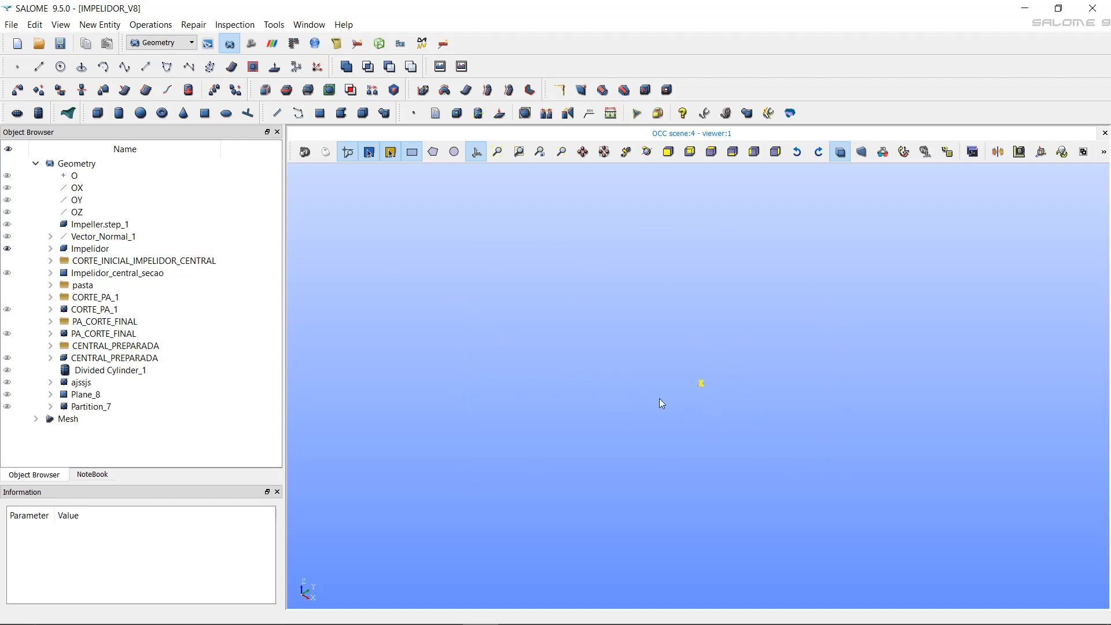
{"action": "left_click", "coordinate": [498, 154]}
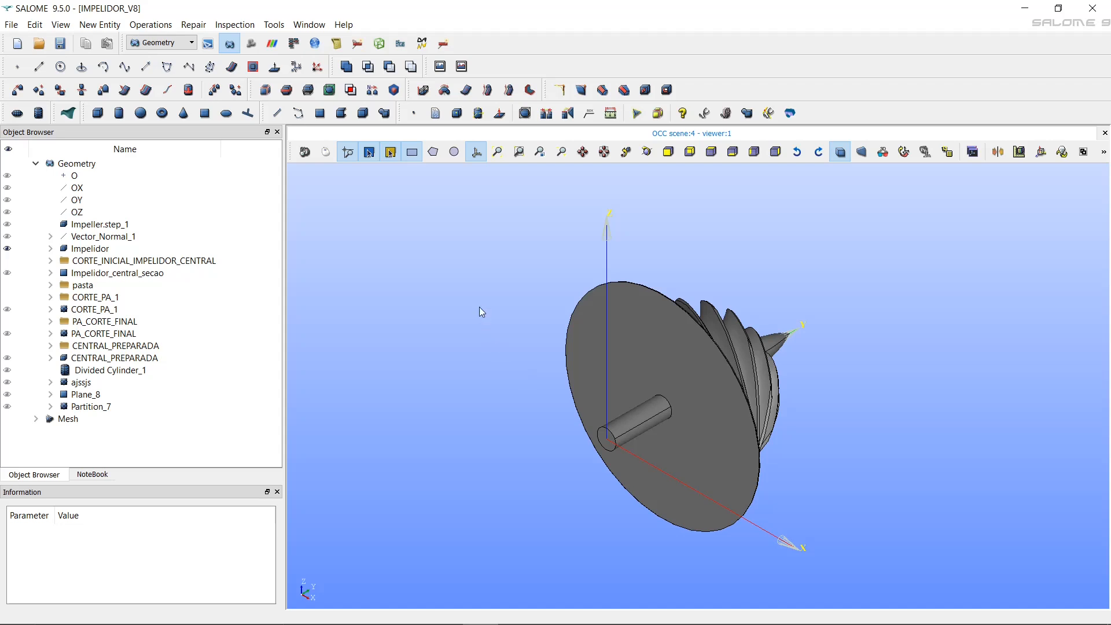
Inspect the impeller from several angles, by free rotation and through the standard axis views.
{"action": "right_click_drag", "start_coordinate": [758, 276], "coordinate": [595, 269], "text": "ctrl"}
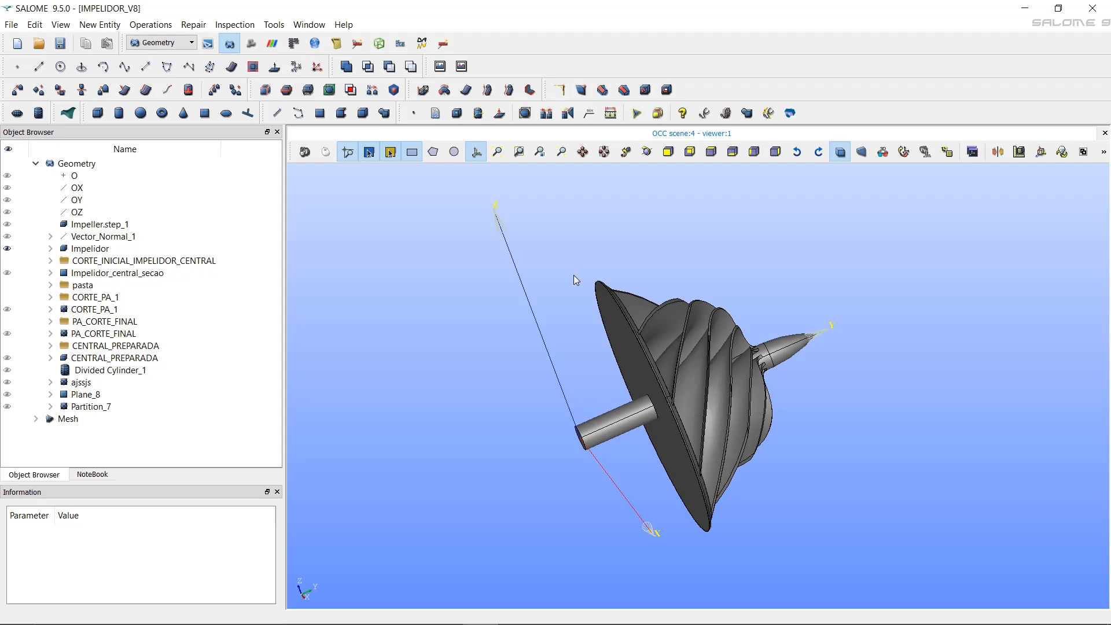
{"action": "mouse_move", "coordinate": [581, 311]}
{"action": "middle_mouse_down", "text": "ctrl"}
{"action": "mouse_move", "coordinate": [478, 266]}
{"action": "mouse_move", "coordinate": [727, 266]}
{"action": "mouse_move", "coordinate": [500, 368]}
{"action": "mouse_move", "coordinate": [565, 251]}
{"action": "mouse_move", "coordinate": [670, 329]}
{"action": "mouse_move", "coordinate": [592, 310]}
{"action": "middle_mouse_up", "text": "ctrl"}
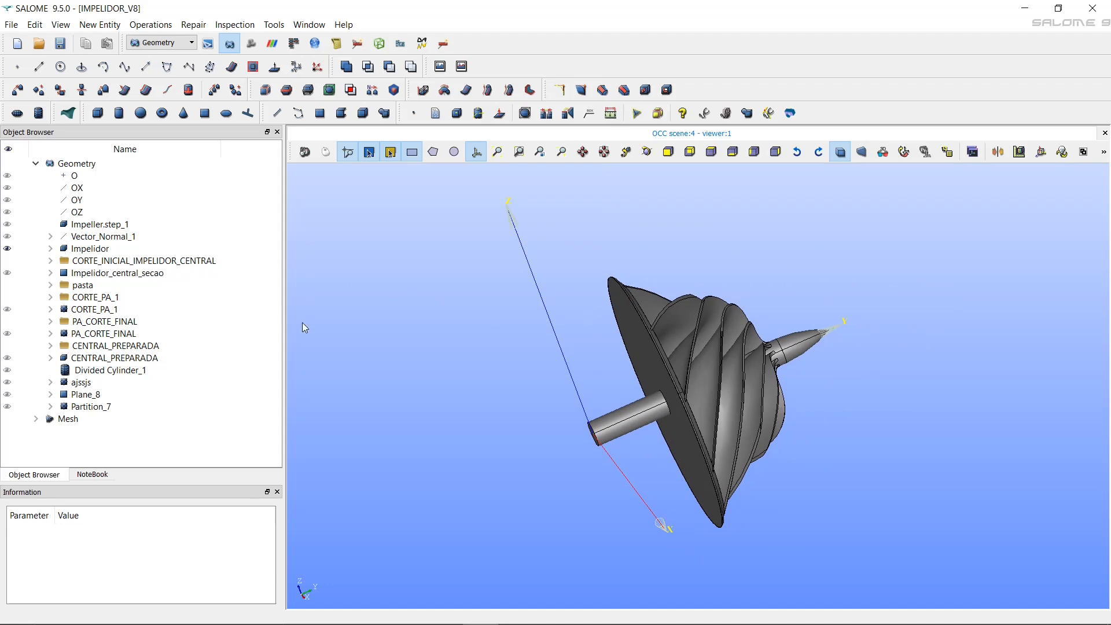
{"action": "right_click_drag", "start_coordinate": [308, 202], "coordinate": [347, 300], "text": "ctrl"}
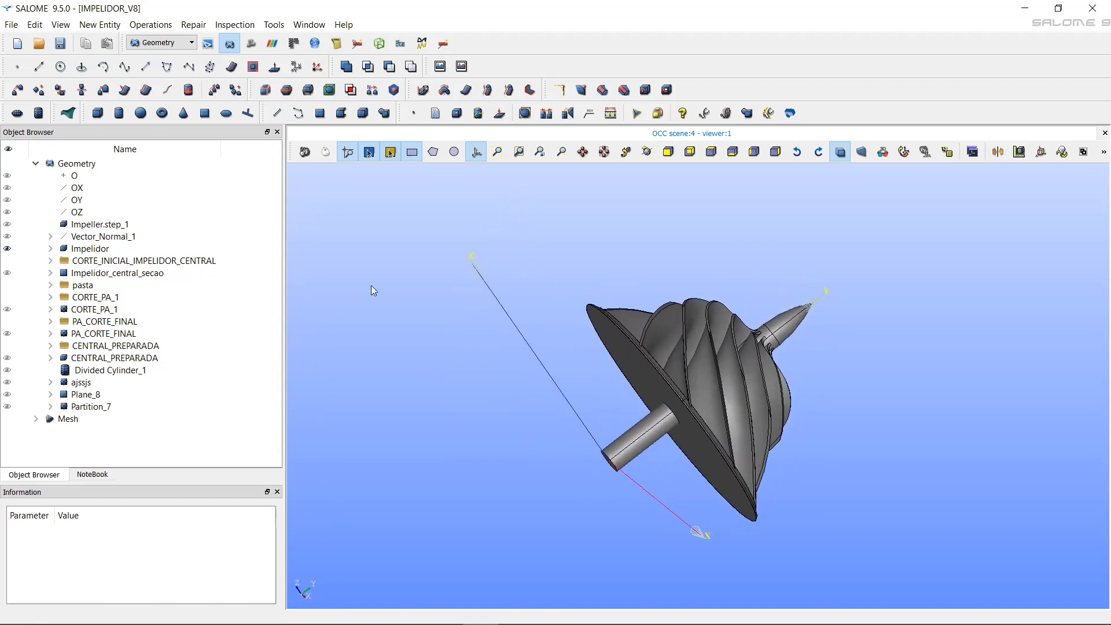
{"action": "left_click", "coordinate": [669, 153]}
{"action": "left_click", "coordinate": [691, 153]}
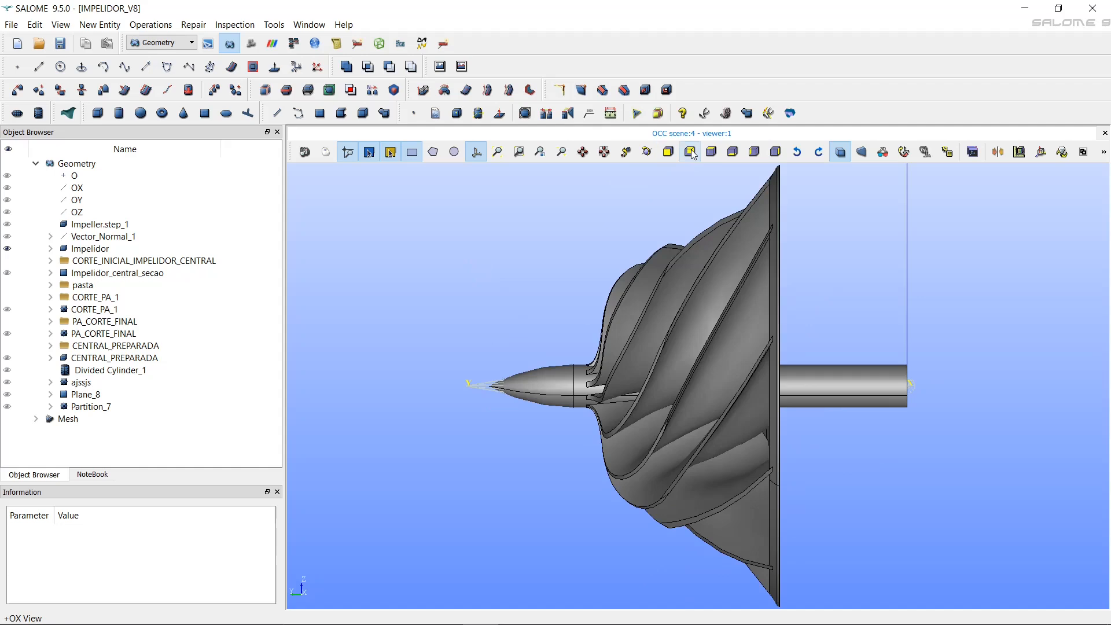
{"action": "left_click", "coordinate": [717, 154]}
{"action": "left_click", "coordinate": [734, 153]}
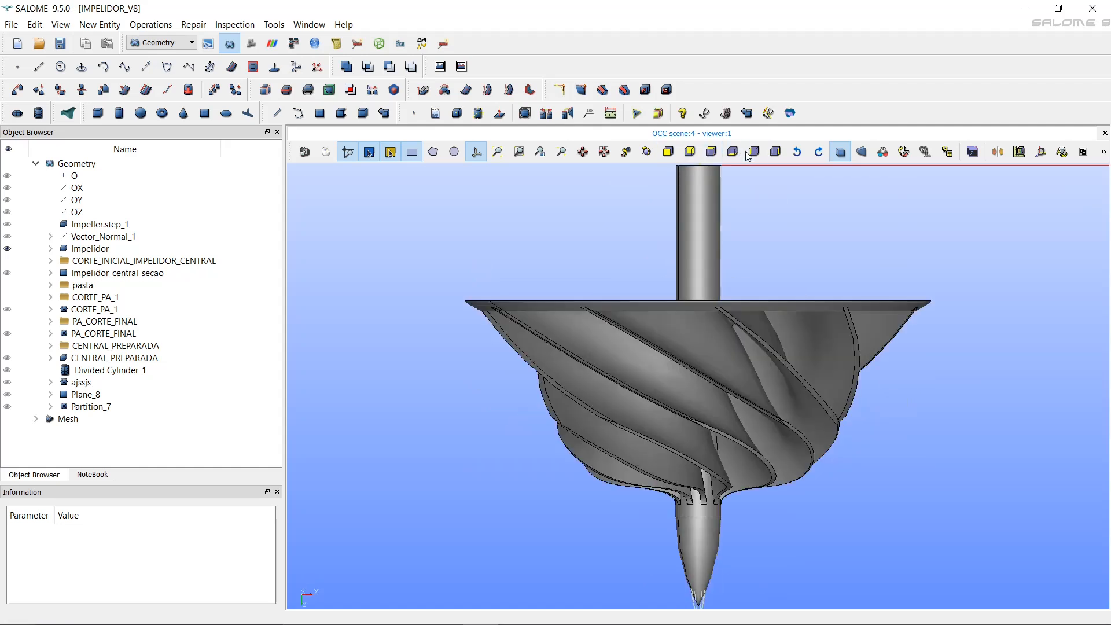
{"action": "left_click", "coordinate": [755, 153]}
{"action": "left_click", "coordinate": [775, 153]}
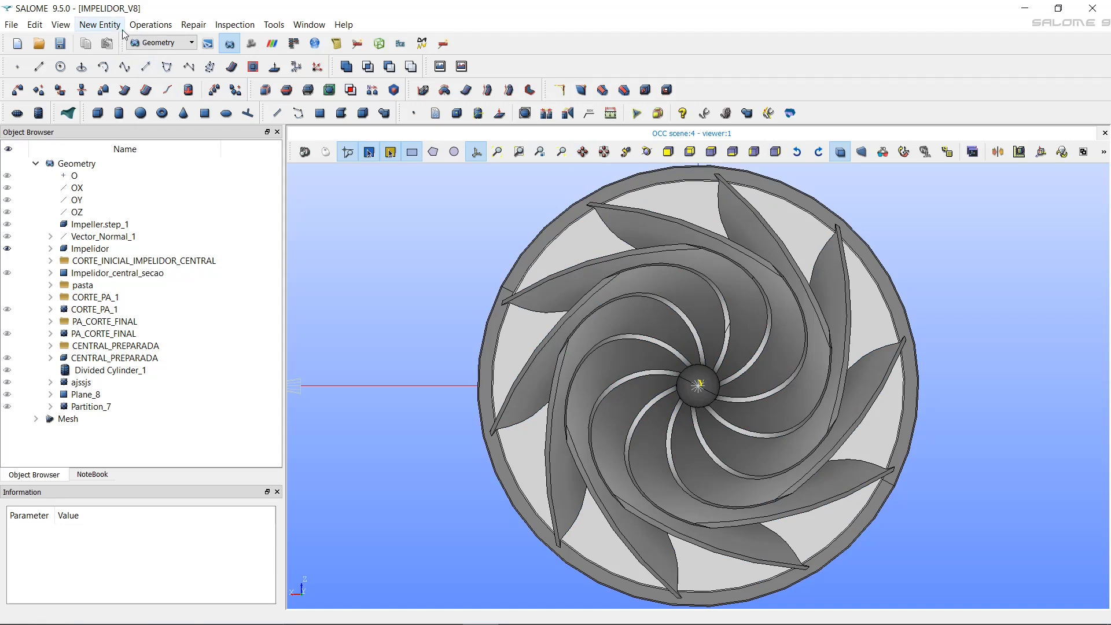
{"action": "left_click", "coordinate": [99, 24]}
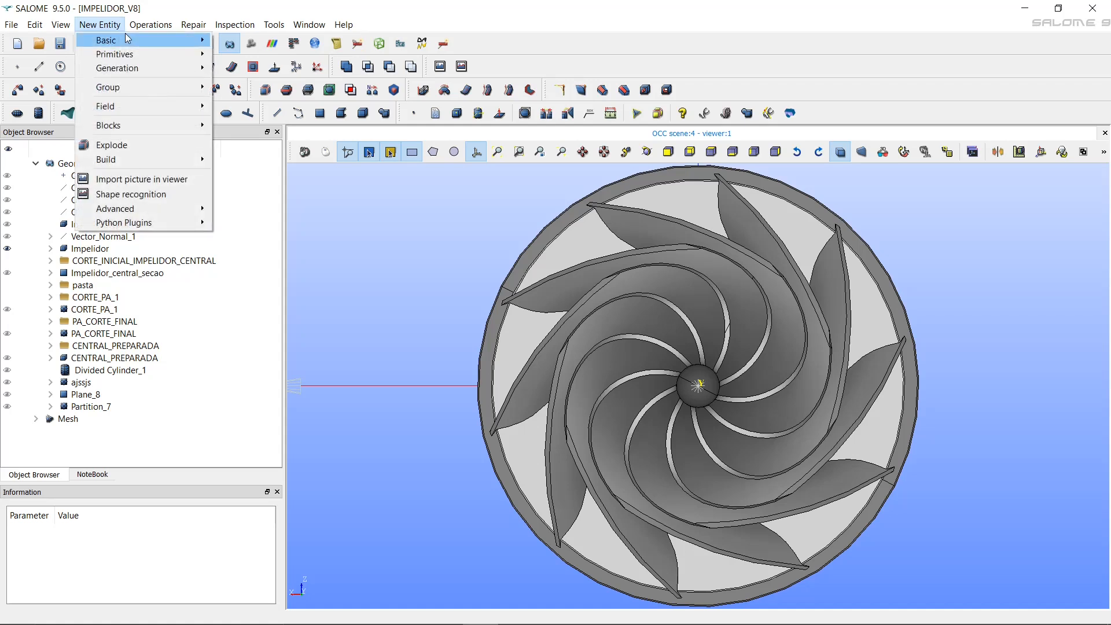
{"action": "mouse_move", "coordinate": [127, 40]}
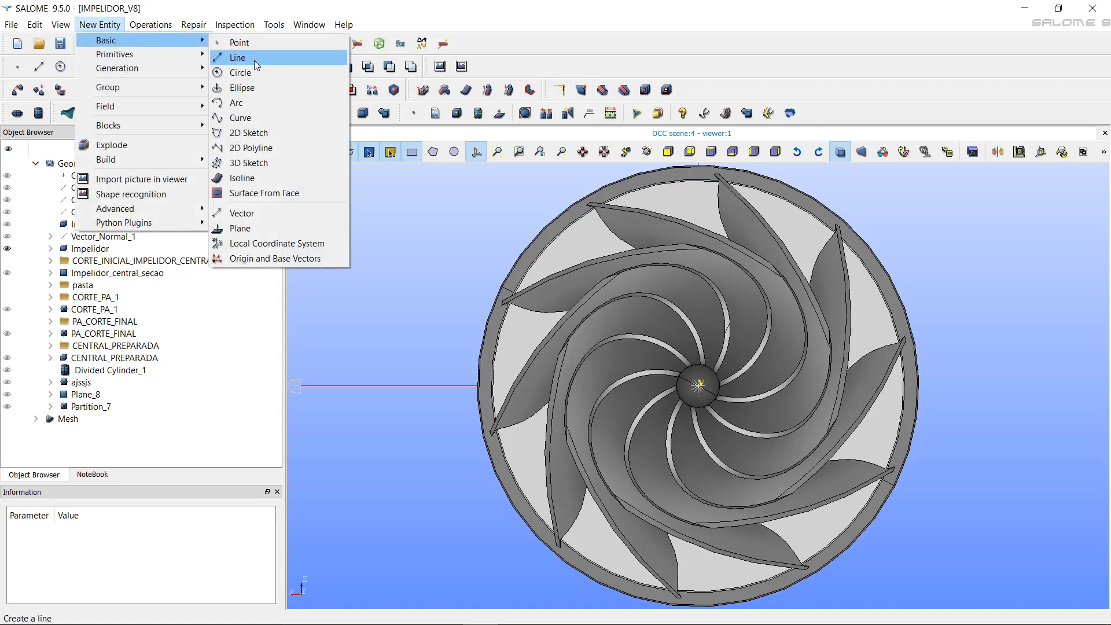
{"action": "mouse_move", "coordinate": [180, 60]}
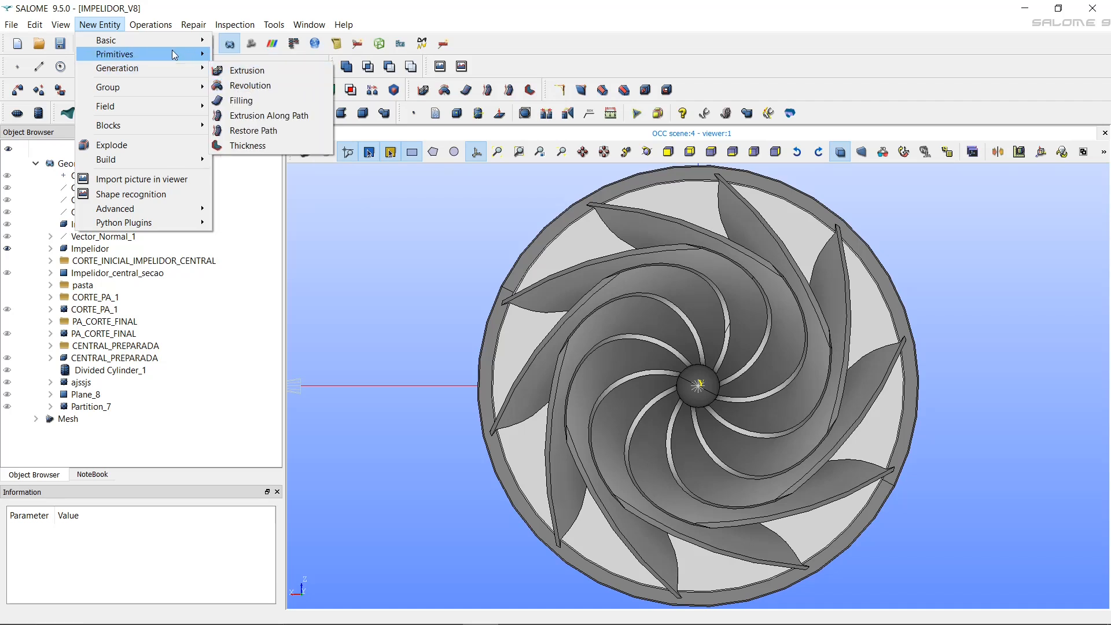
{"action": "mouse_move", "coordinate": [150, 24]}
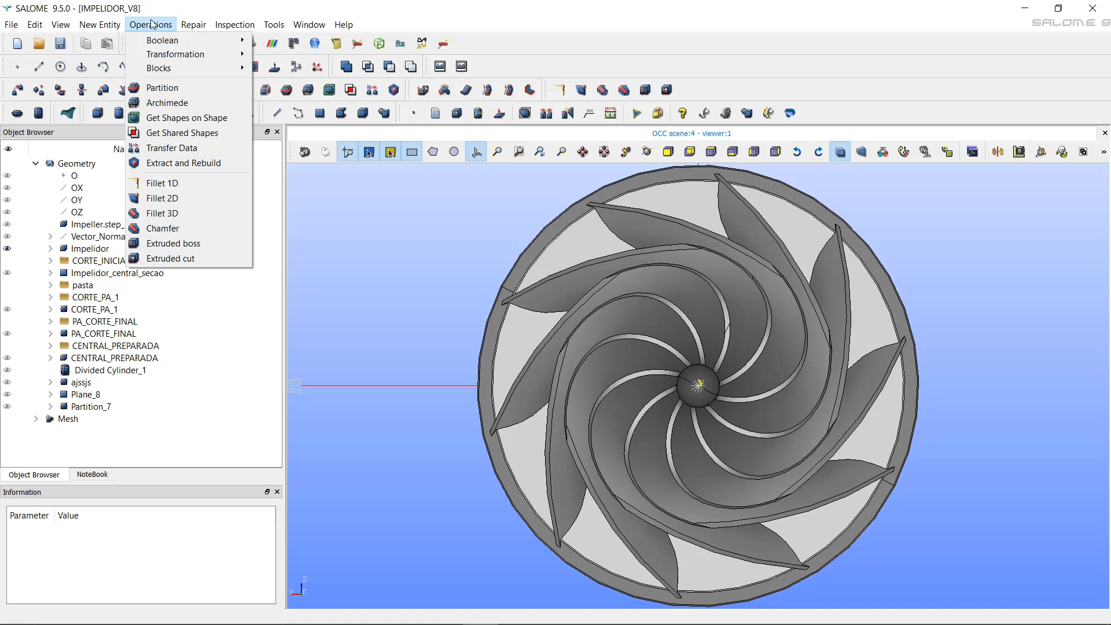
{"action": "mouse_move", "coordinate": [172, 40]}
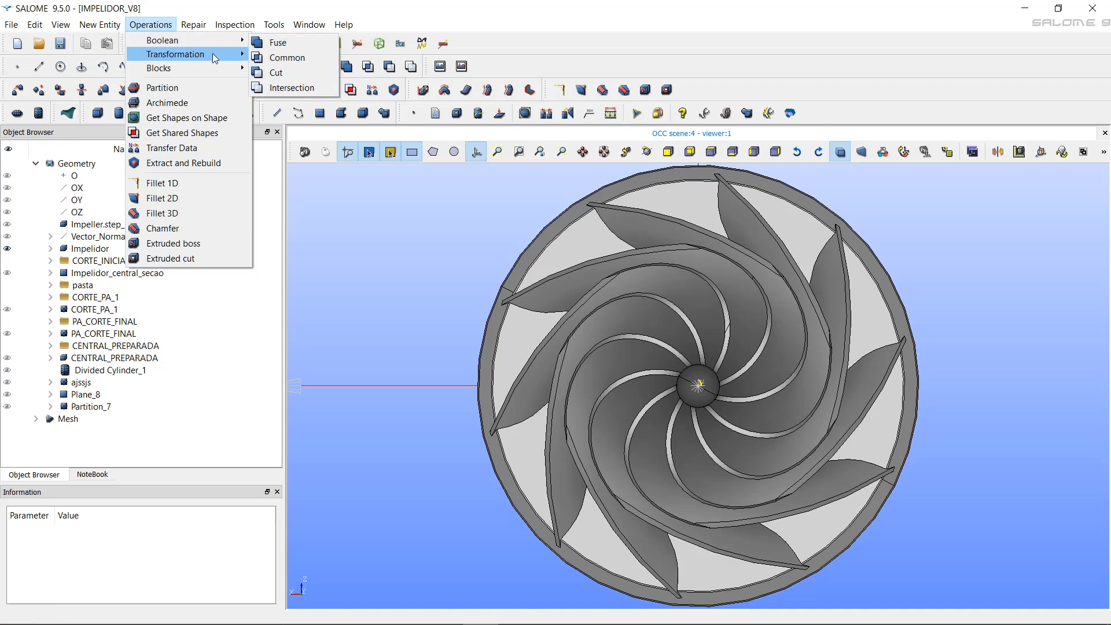
Look through the Geometry module's operation commands and view the Isoline Construction settings without creating anything.
{"action": "mouse_move", "coordinate": [212, 53]}
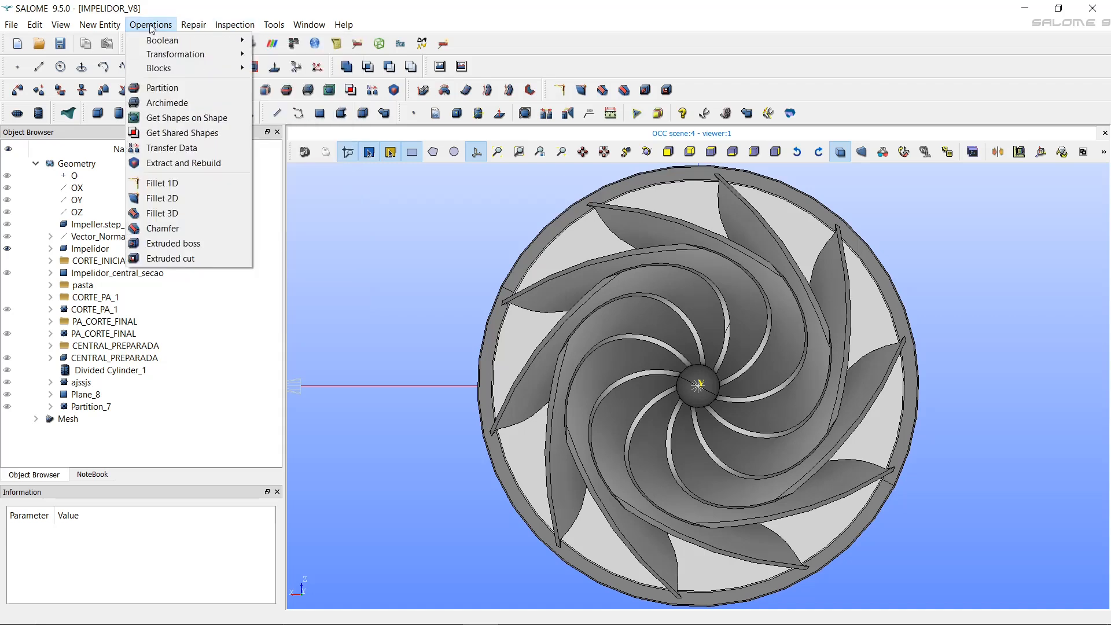
{"action": "mouse_move", "coordinate": [98, 26]}
{"action": "left_click", "coordinate": [833, 93]}
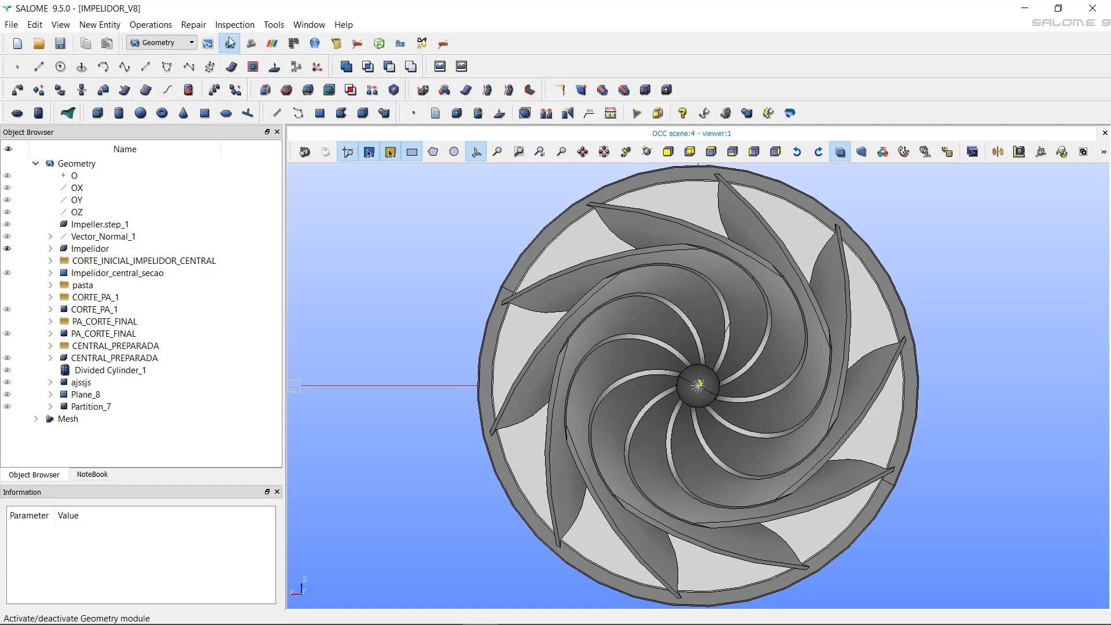
{"action": "left_click", "coordinate": [230, 70]}
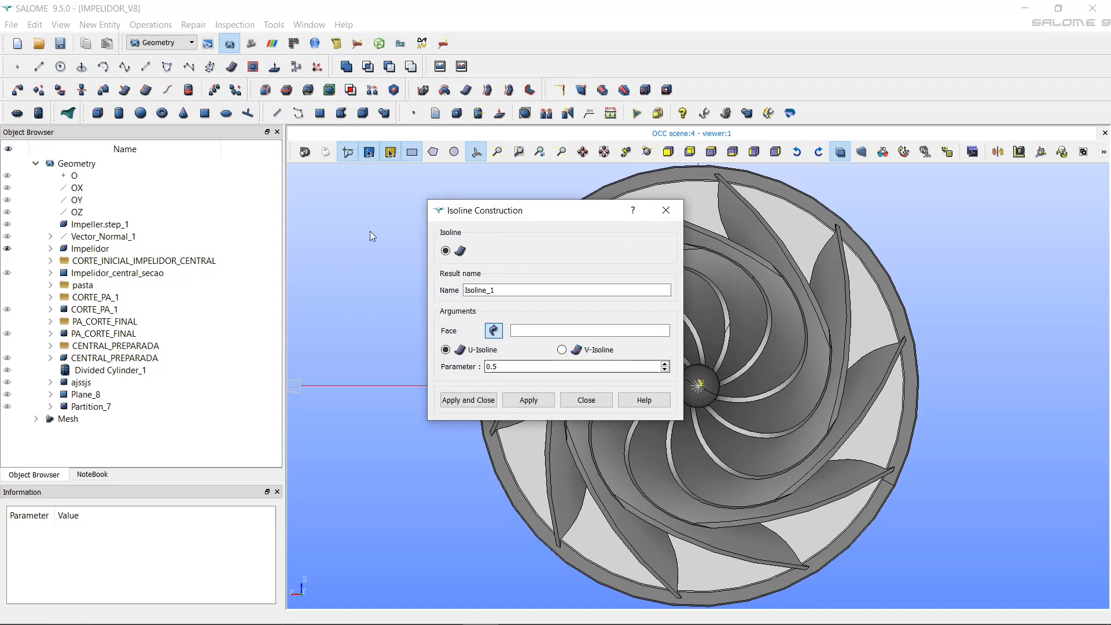
{"action": "key", "text": "Escape"}
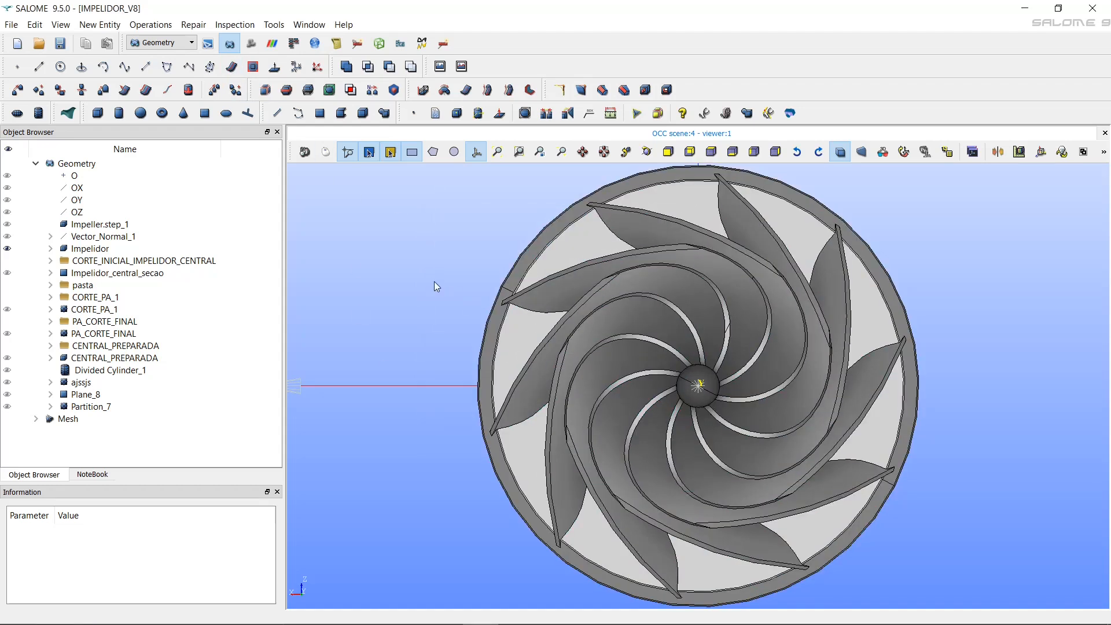
Review the file formats available for importing and exporting geometry.
{"action": "left_click", "coordinate": [11, 25]}
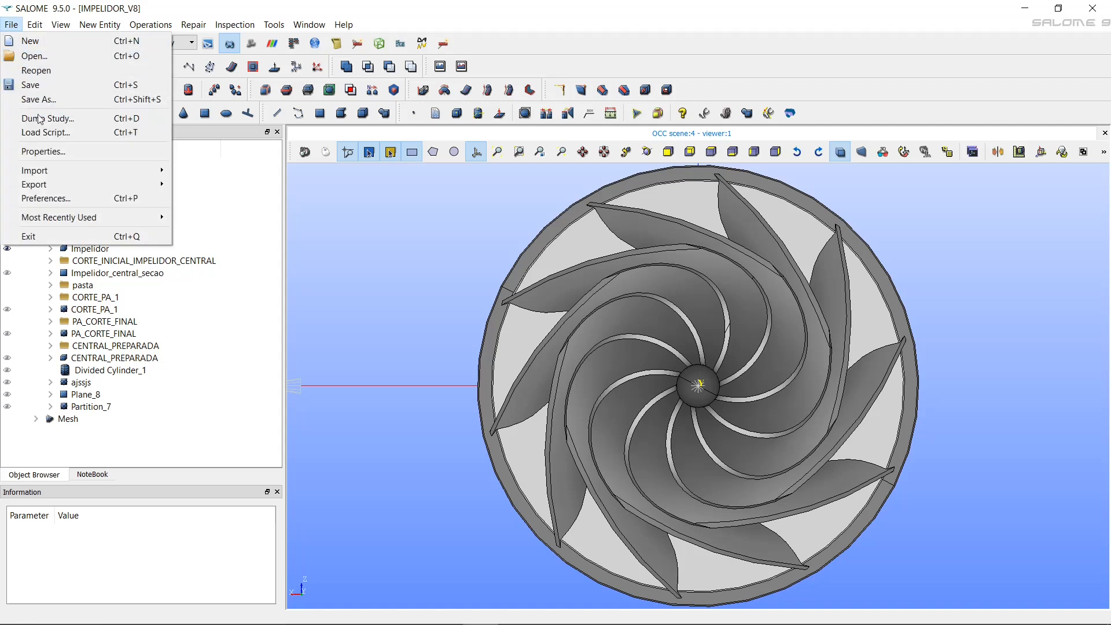
{"action": "mouse_move", "coordinate": [72, 173]}
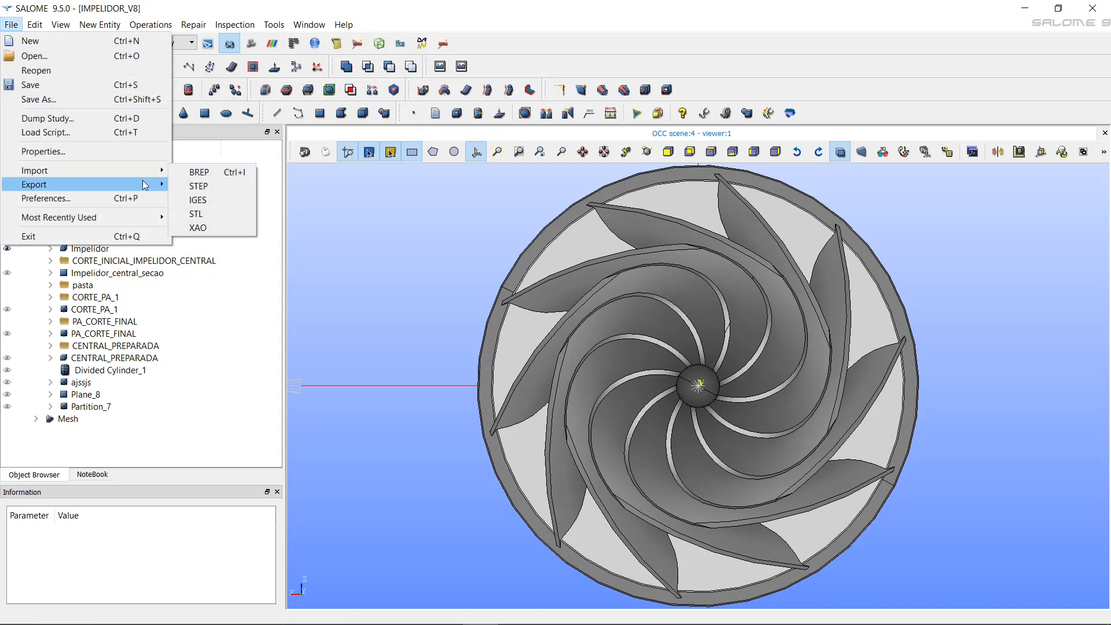
{"action": "mouse_move", "coordinate": [148, 185]}
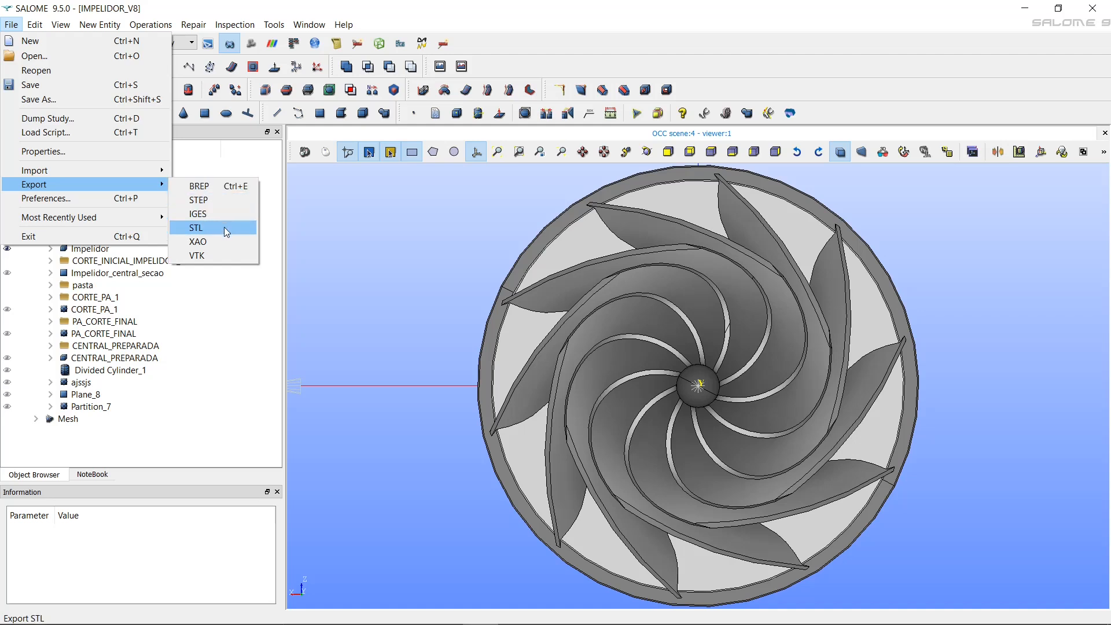
{"action": "left_click", "coordinate": [332, 187]}
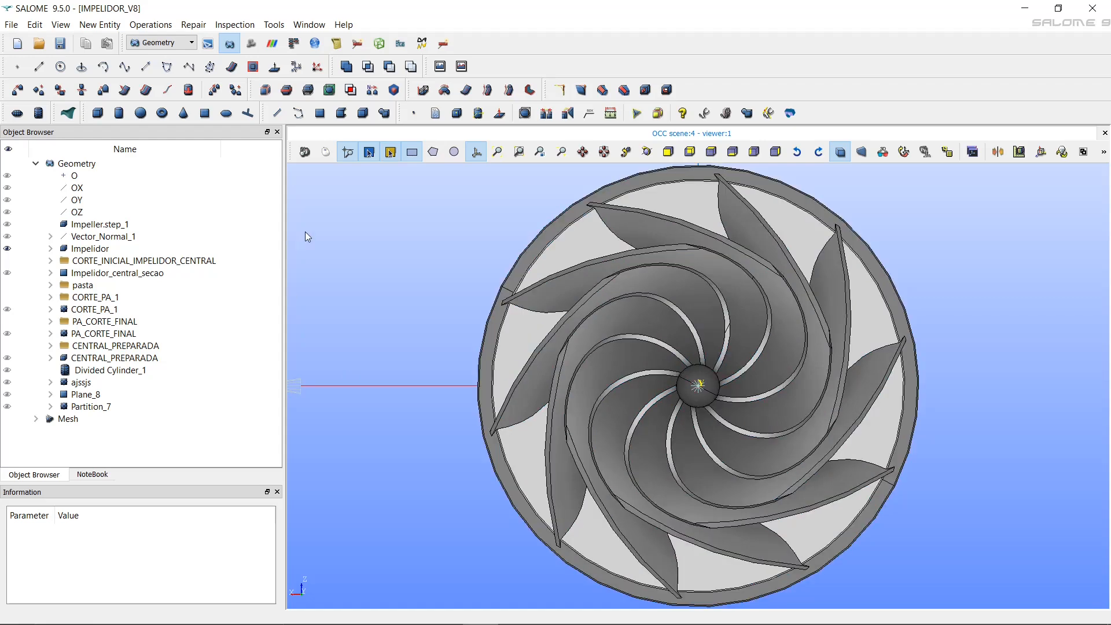
Switch to the Mesh module, then collapse the Geometry branch and expand the Mesh branch of the object tree.
{"action": "left_click", "coordinate": [258, 51]}
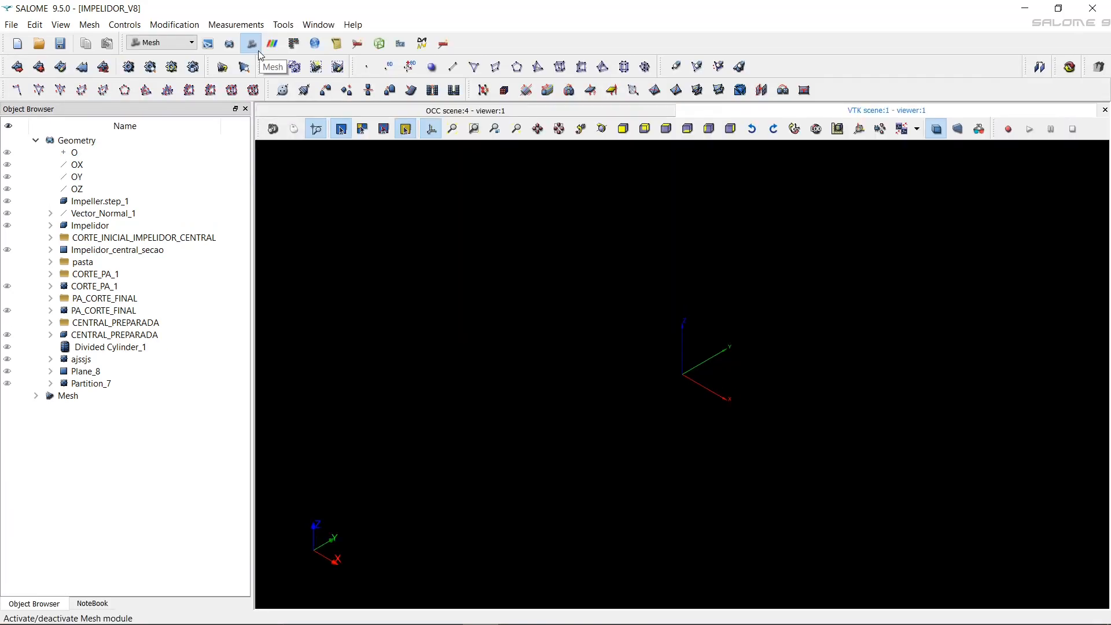
{"action": "left_click", "coordinate": [35, 140]}
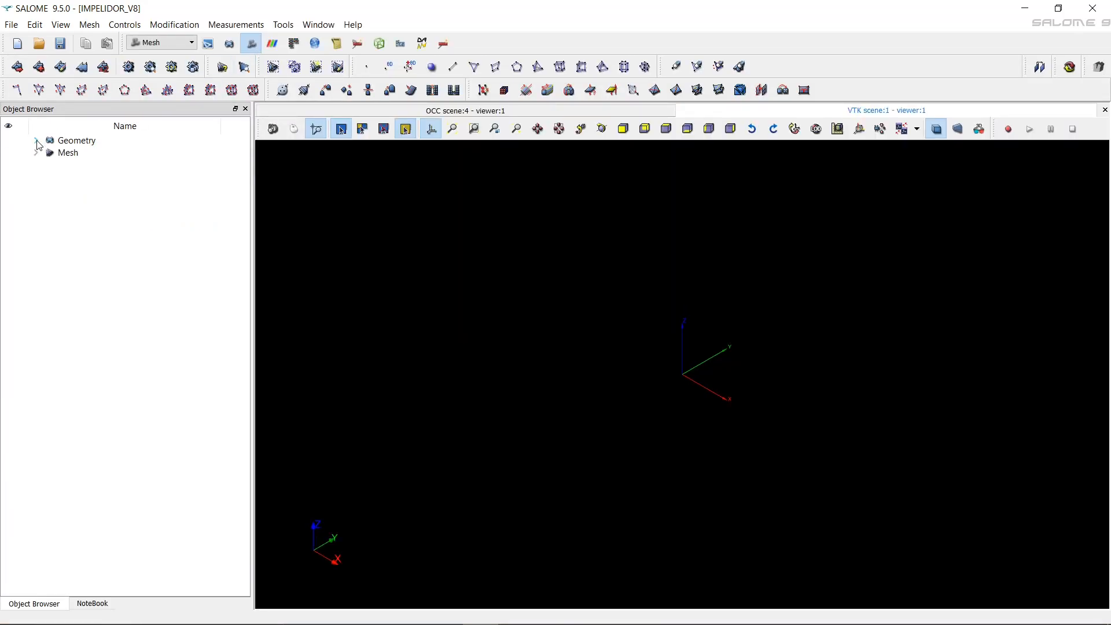
{"action": "left_click", "coordinate": [36, 152]}
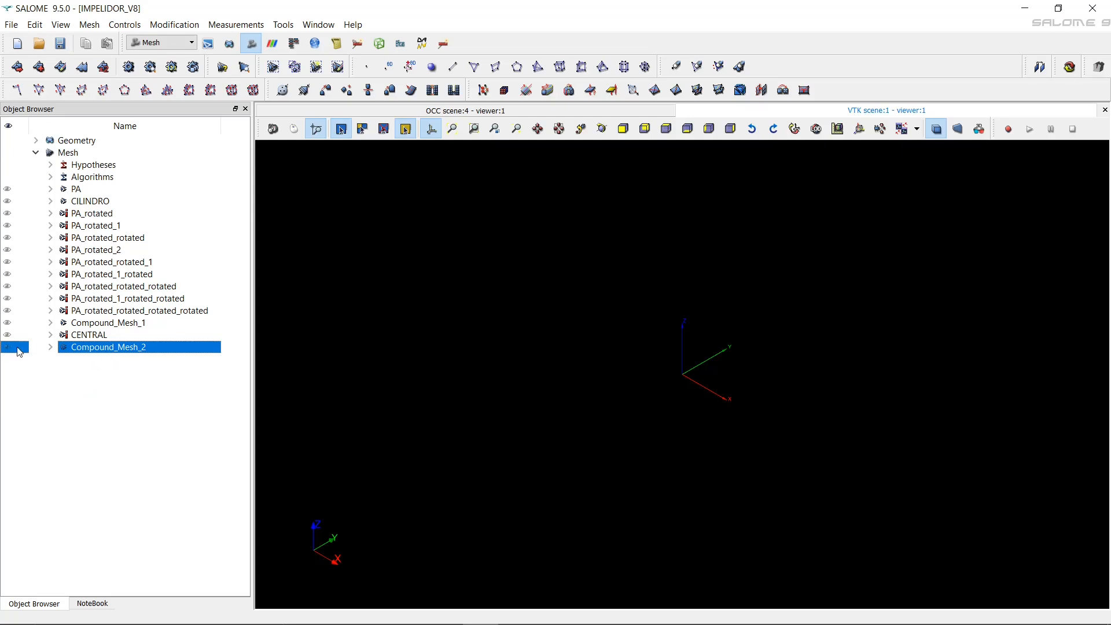
Display Compound_Mesh_2 in the VTK viewer, fit it to the view and rotate it to see the impeller from the side.
{"action": "left_click", "coordinate": [7, 348]}
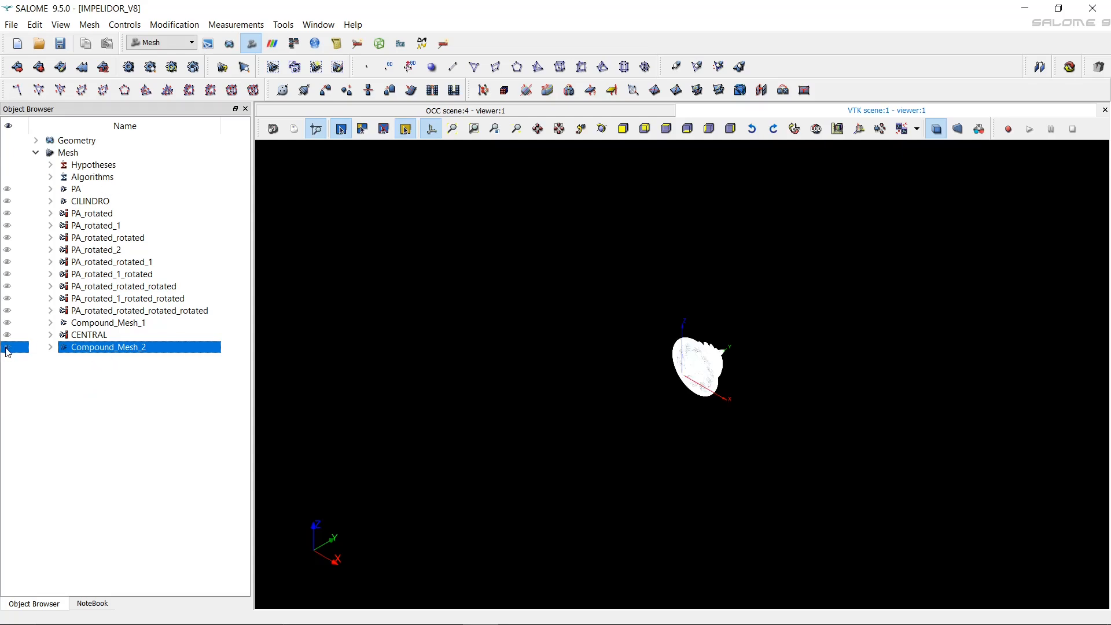
{"action": "left_click", "coordinate": [453, 128]}
{"action": "left_click_drag", "start_coordinate": [755, 275], "coordinate": [603, 336]}
{"action": "middle_click_drag", "start_coordinate": [610, 344], "coordinate": [602, 323]}
{"action": "left_click", "coordinate": [494, 268]}
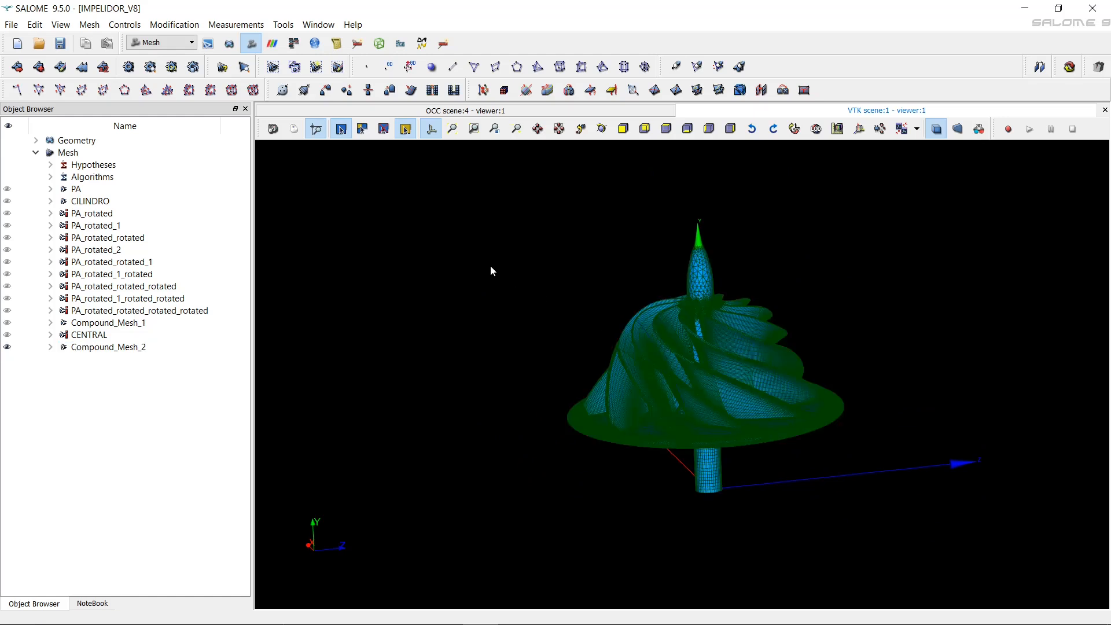
Examine the Mesh module's commands for creating, checking, modifying and measuring meshes.
{"action": "left_click", "coordinate": [89, 24]}
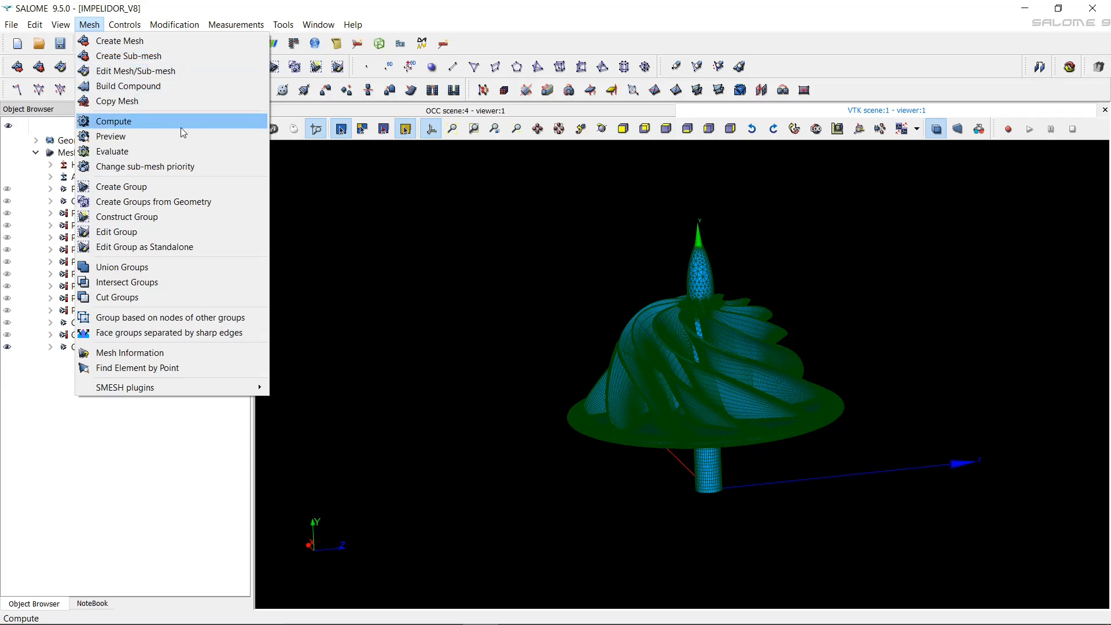
{"action": "mouse_move", "coordinate": [120, 27]}
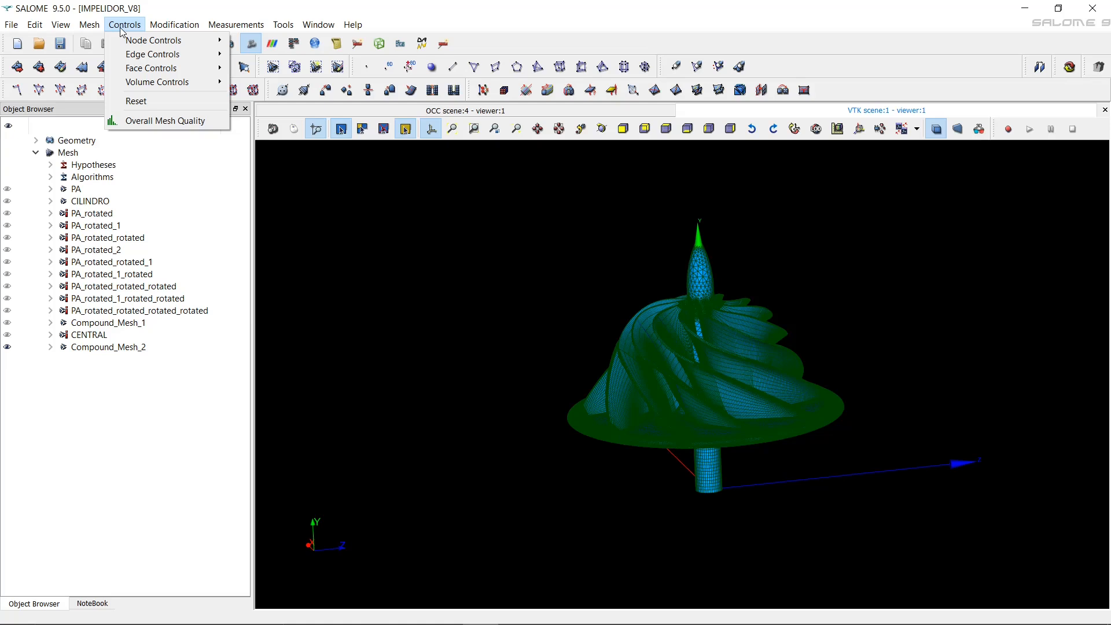
{"action": "left_click", "coordinate": [120, 27]}
{"action": "left_click", "coordinate": [156, 28]}
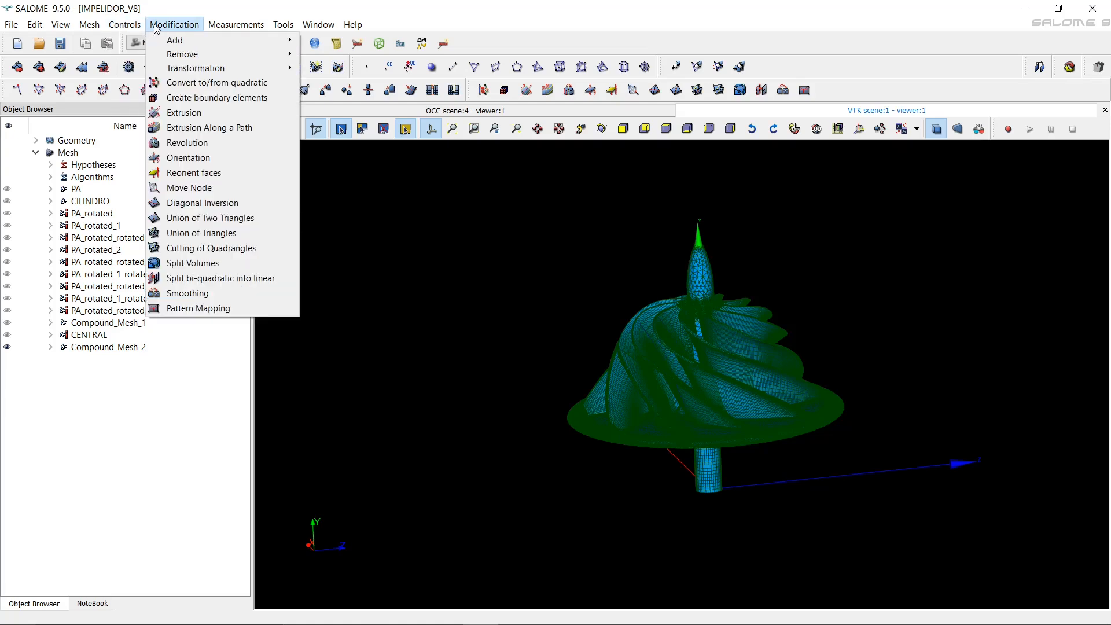
{"action": "mouse_move", "coordinate": [170, 41]}
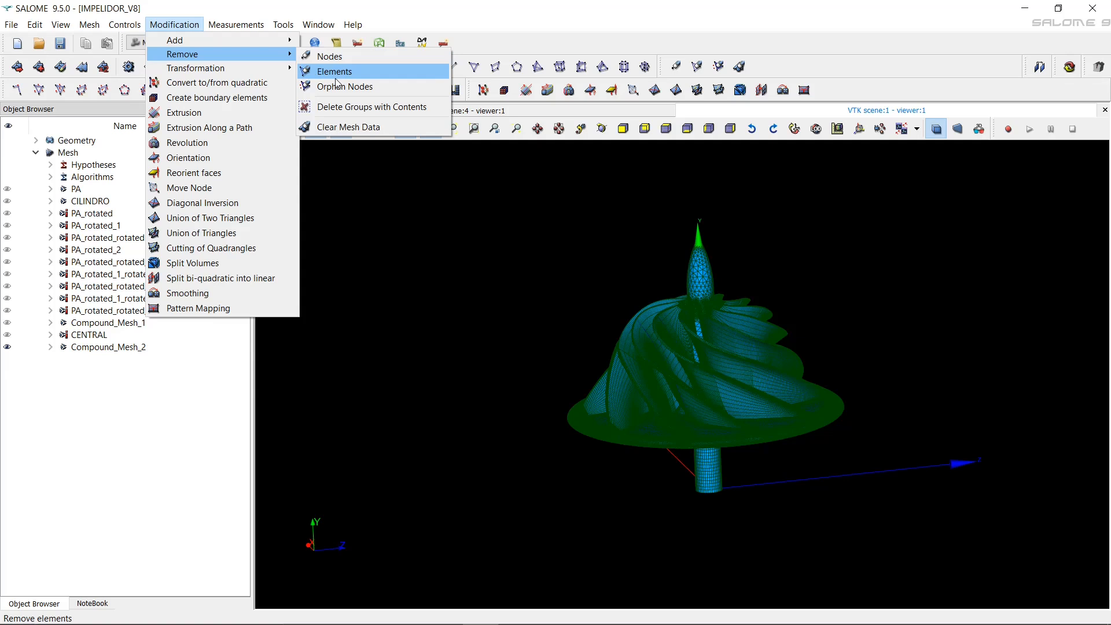
{"action": "mouse_move", "coordinate": [255, 67]}
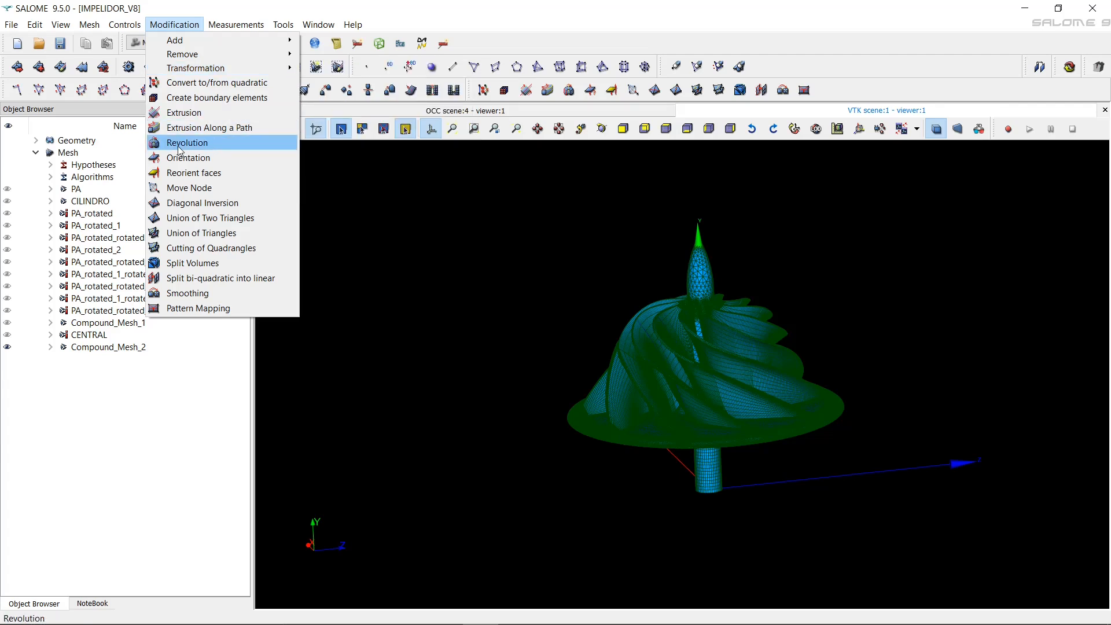
{"action": "left_click", "coordinate": [232, 26]}
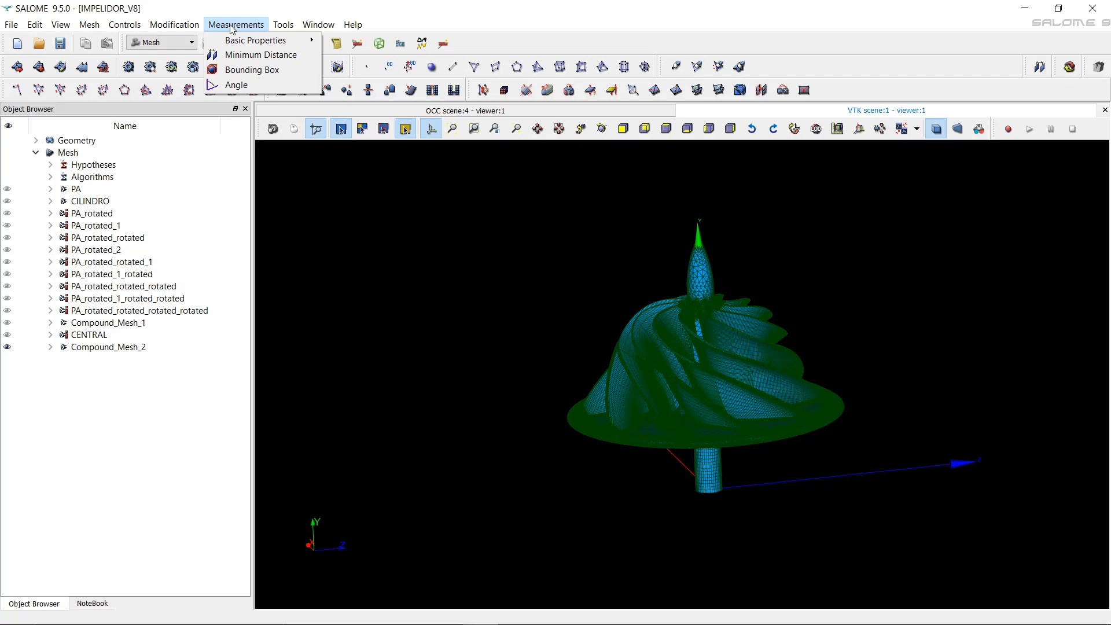
{"action": "left_click", "coordinate": [232, 28]}
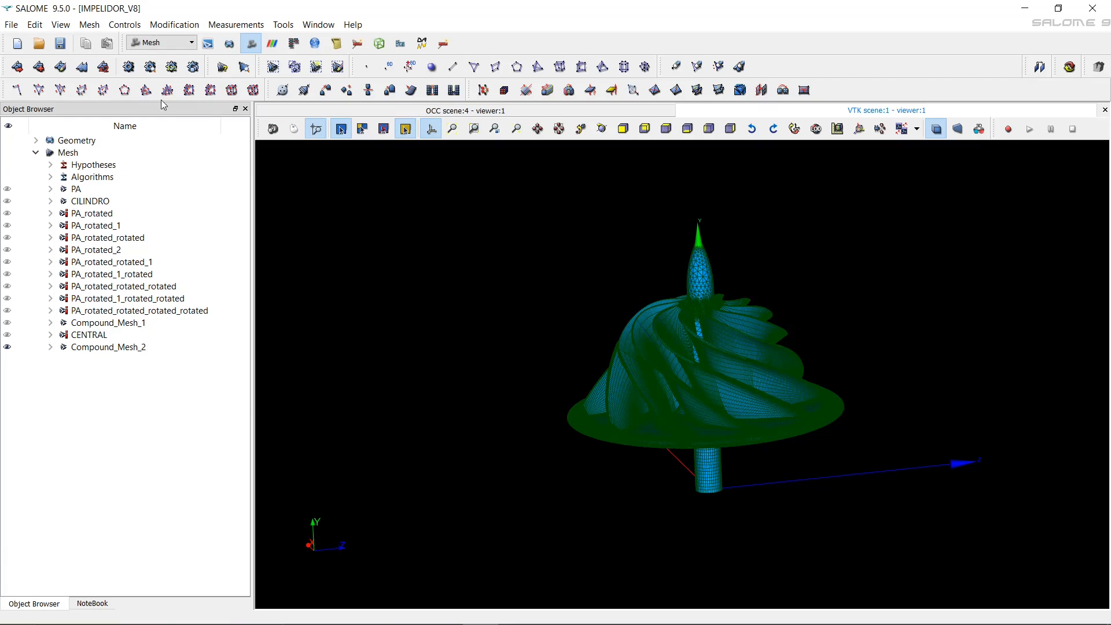
Examine the 3D, 2D, 1D and 0D algorithms offered when creating a mesh, without creating one.
{"action": "left_click", "coordinate": [18, 68]}
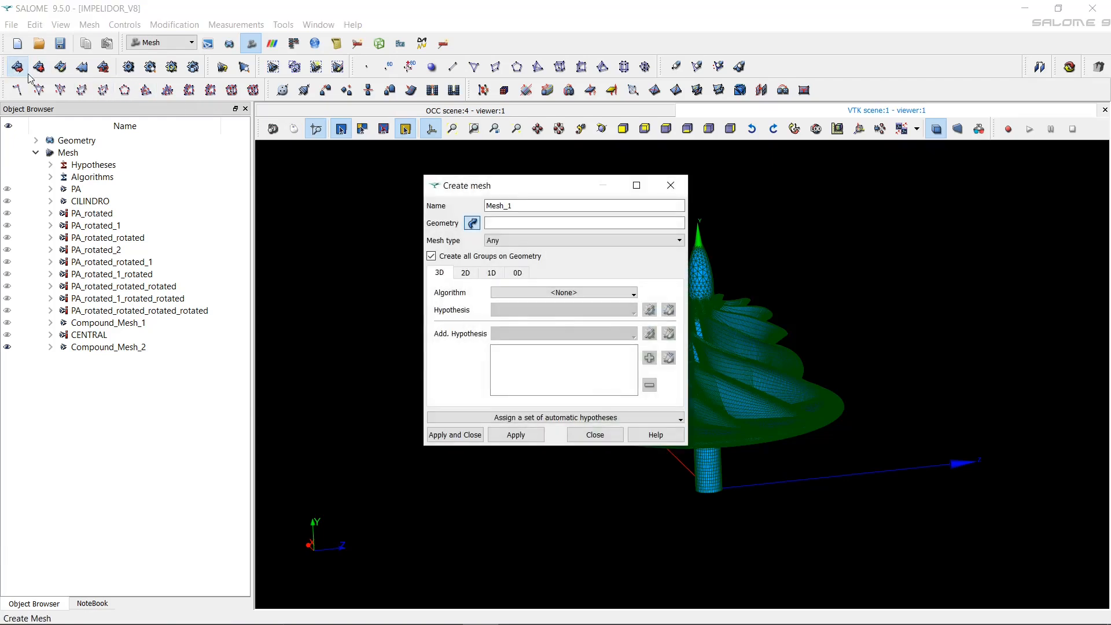
{"action": "left_click_drag", "start_coordinate": [526, 198], "coordinate": [362, 165]}
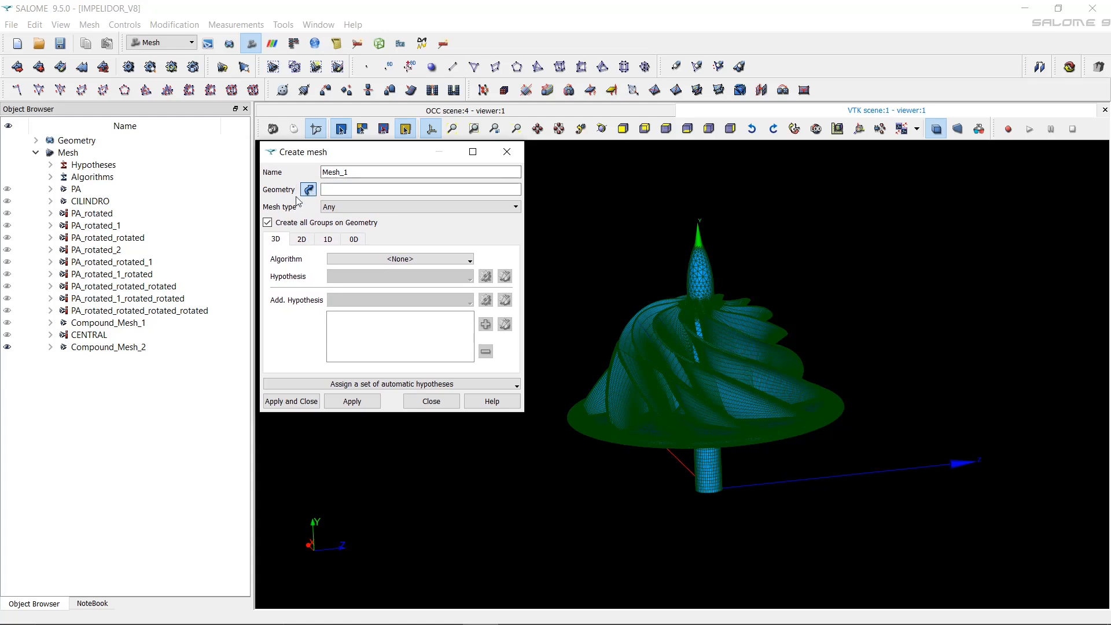
{"action": "left_click", "coordinate": [381, 262]}
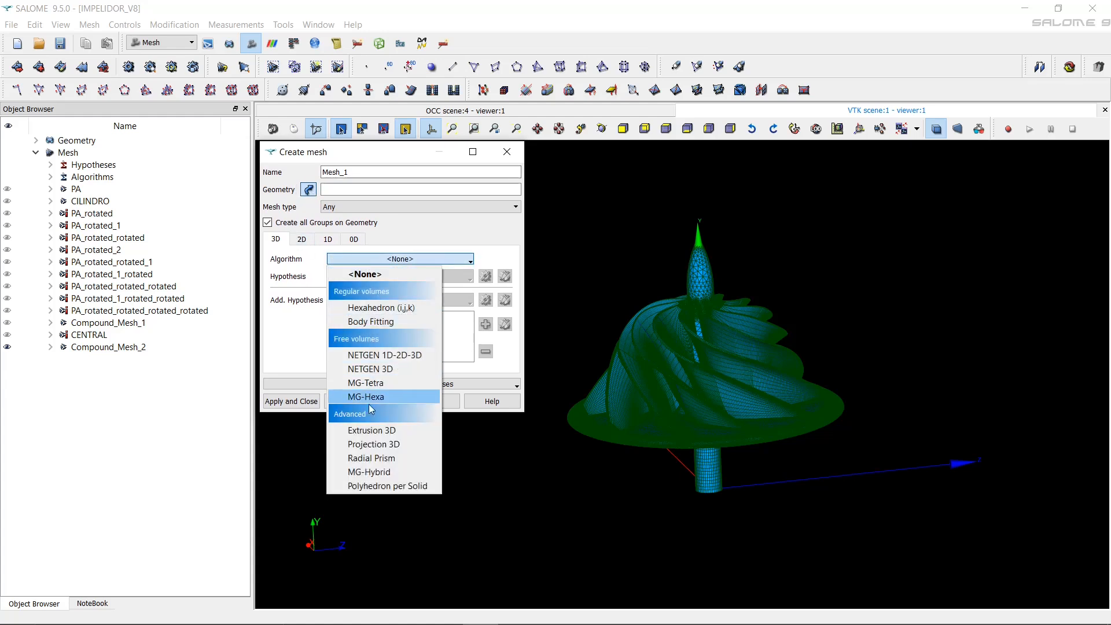
{"action": "left_click", "coordinate": [302, 240]}
{"action": "left_click", "coordinate": [395, 260]}
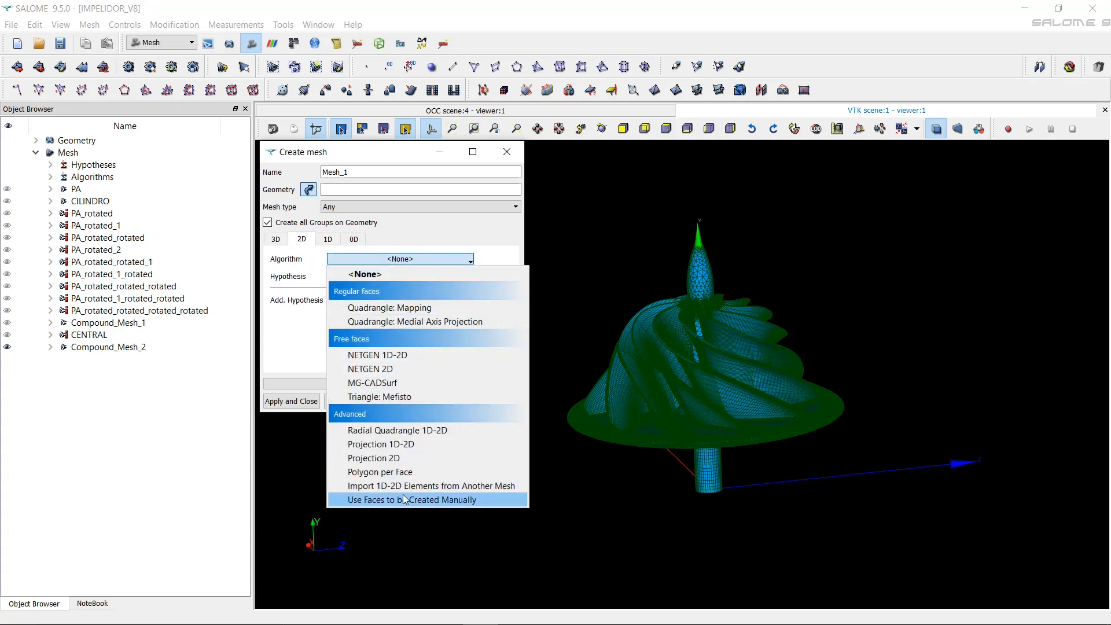
{"action": "left_click", "coordinate": [328, 239]}
{"action": "left_click", "coordinate": [391, 261]}
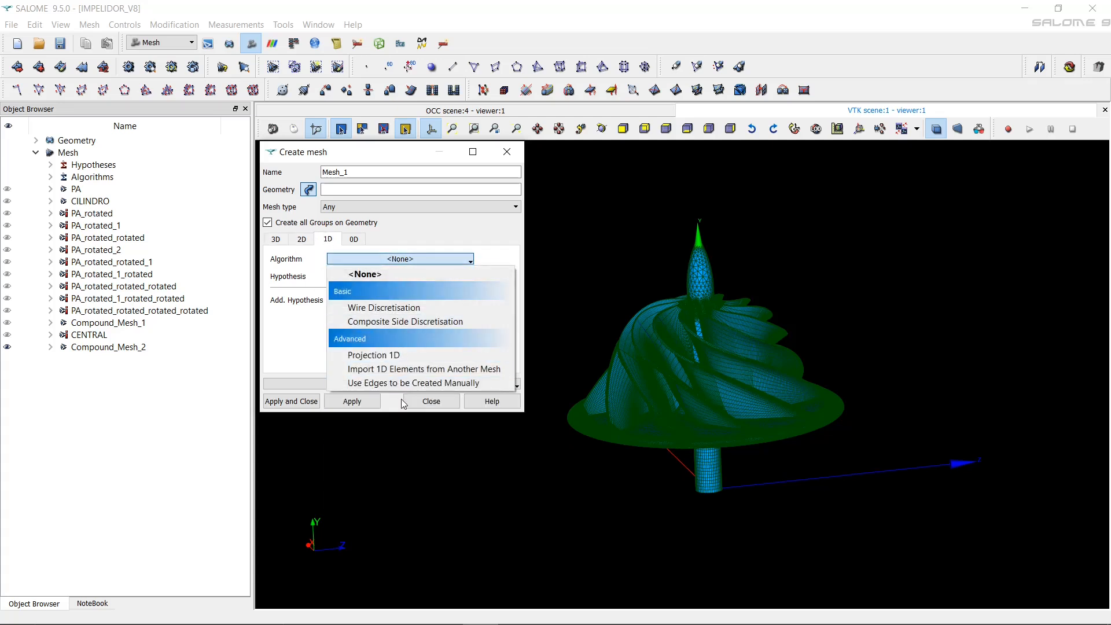
{"action": "left_click", "coordinate": [354, 239]}
{"action": "left_click", "coordinate": [369, 260]}
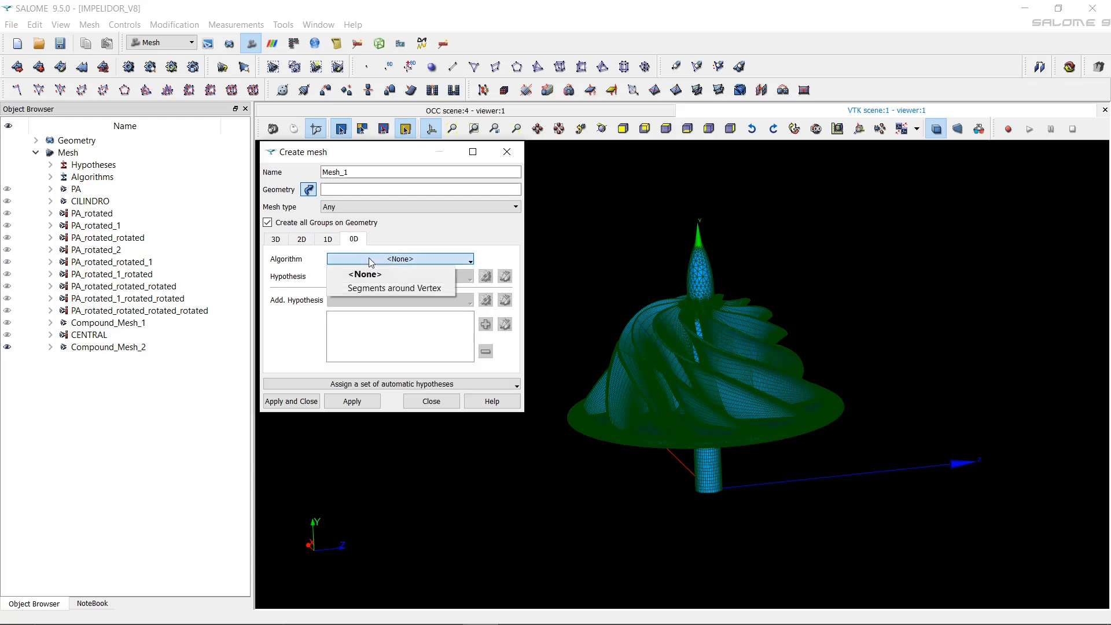
{"action": "left_click", "coordinate": [371, 262]}
{"action": "left_click", "coordinate": [432, 401]}
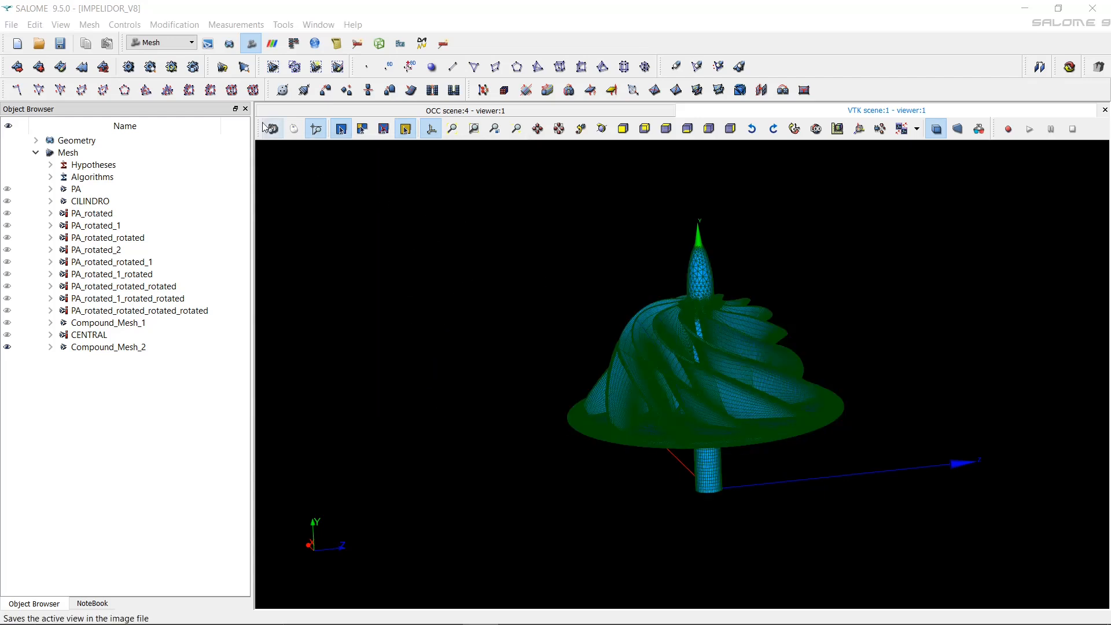
Switch to the Shaper module and start a sketch on the YOZ plane.
{"action": "left_click", "coordinate": [217, 52]}
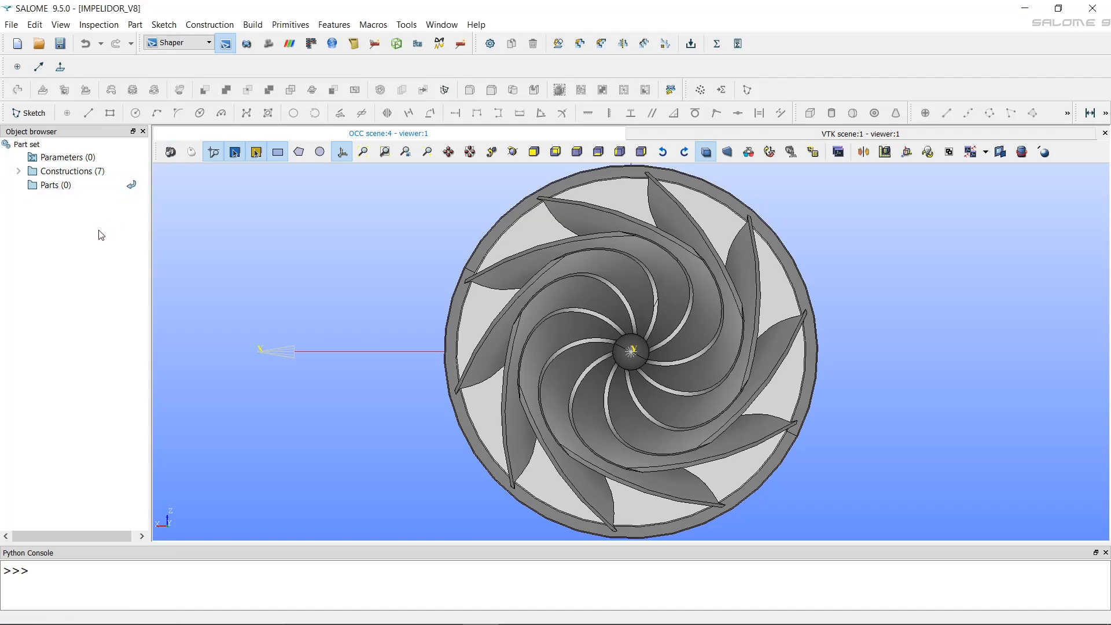
{"action": "left_click", "coordinate": [28, 114]}
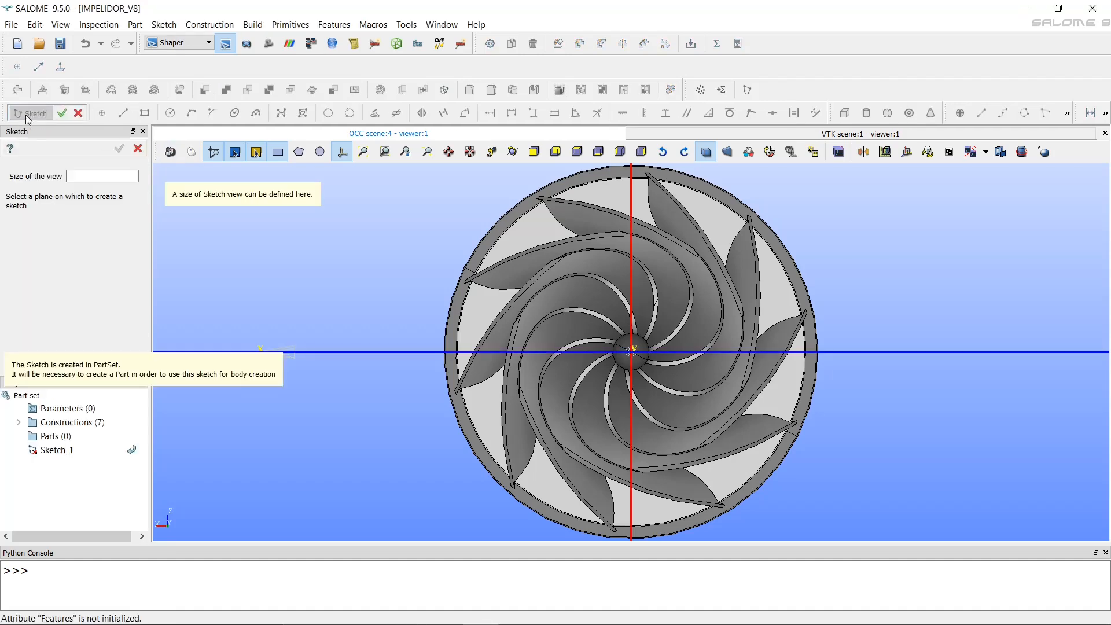
{"action": "left_click", "coordinate": [19, 422]}
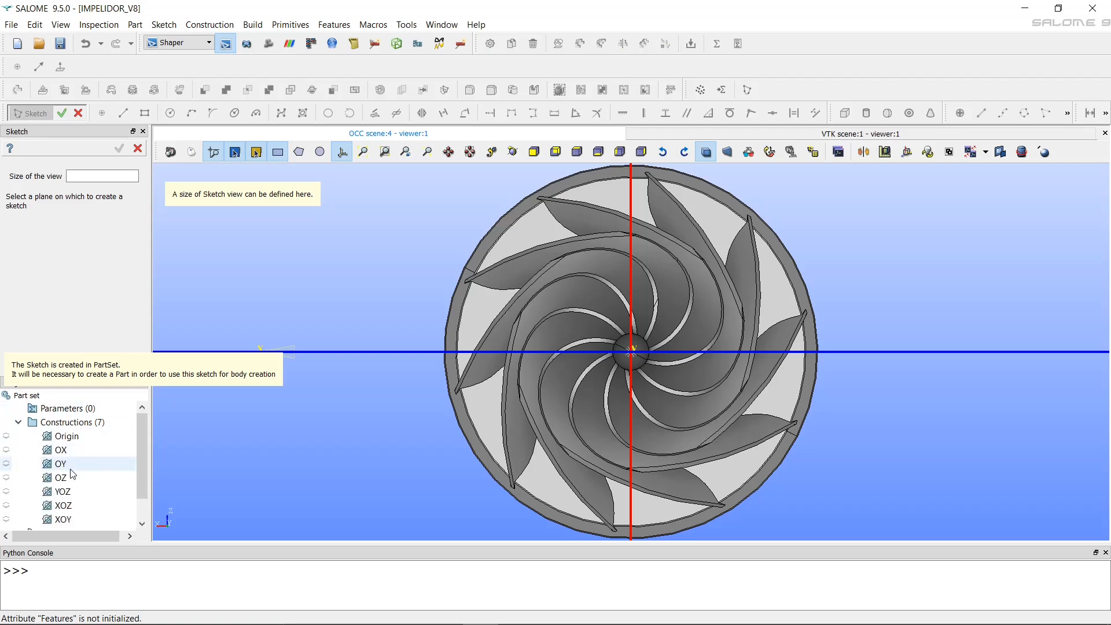
{"action": "left_click", "coordinate": [63, 493]}
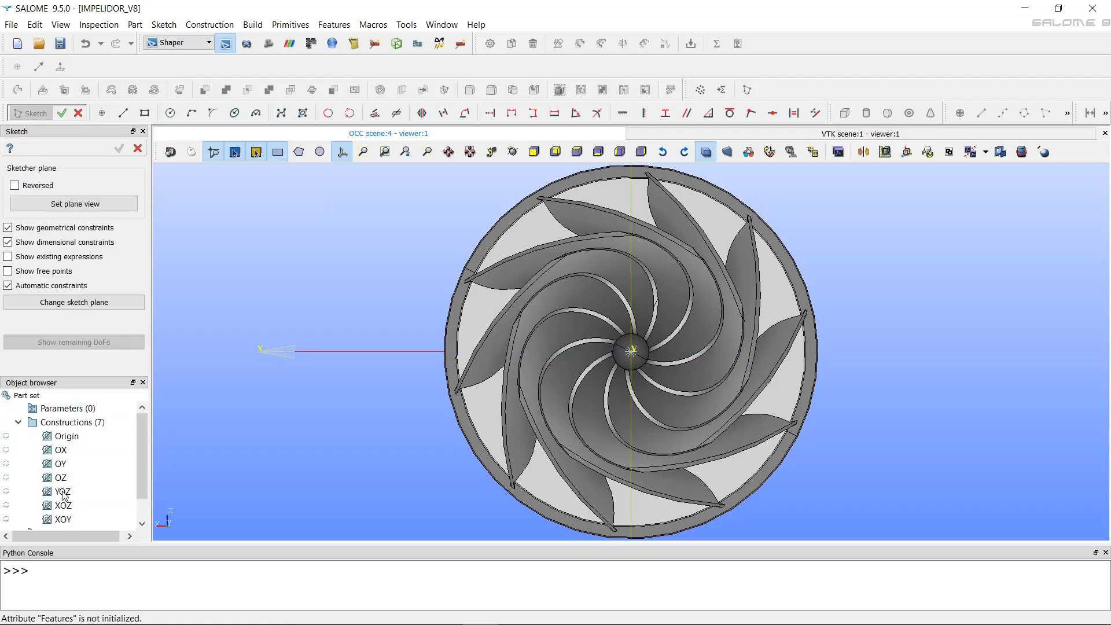
Sketch a closed triangle of three connected lines in the empty space beside the impeller's nose.
{"action": "mouse_move", "coordinate": [460, 368]}
{"action": "right_mouse_down", "text": "ctrl"}
{"action": "mouse_move", "coordinate": [574, 287]}
{"action": "mouse_move", "coordinate": [615, 298]}
{"action": "right_mouse_up", "text": "ctrl"}
{"action": "left_click", "coordinate": [123, 112]}
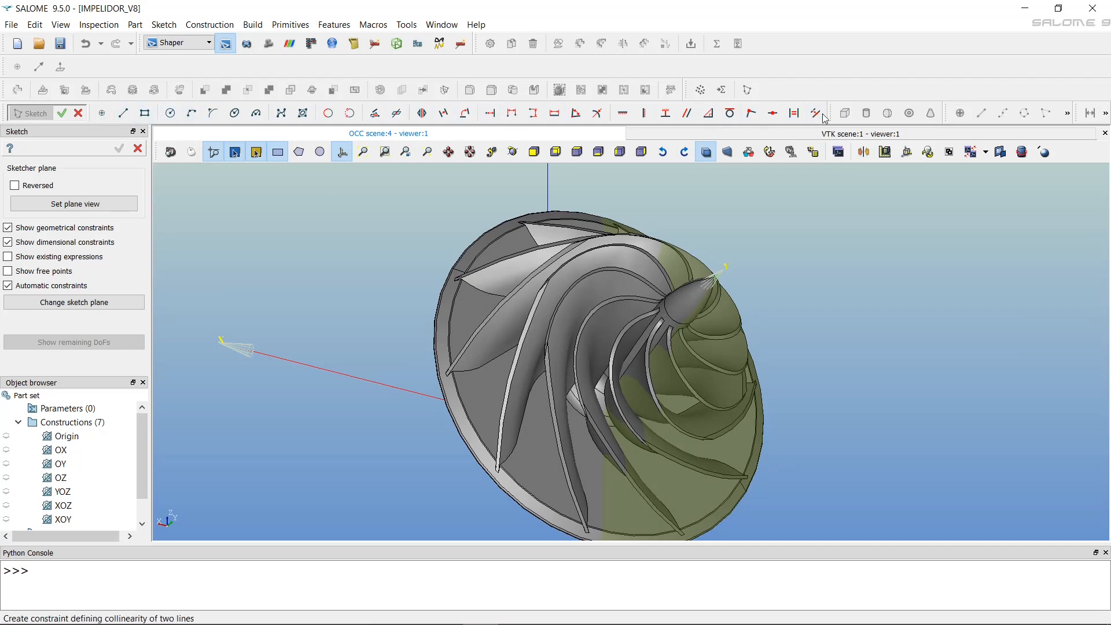
{"action": "left_click", "coordinate": [123, 113]}
{"action": "left_click", "coordinate": [754, 214]}
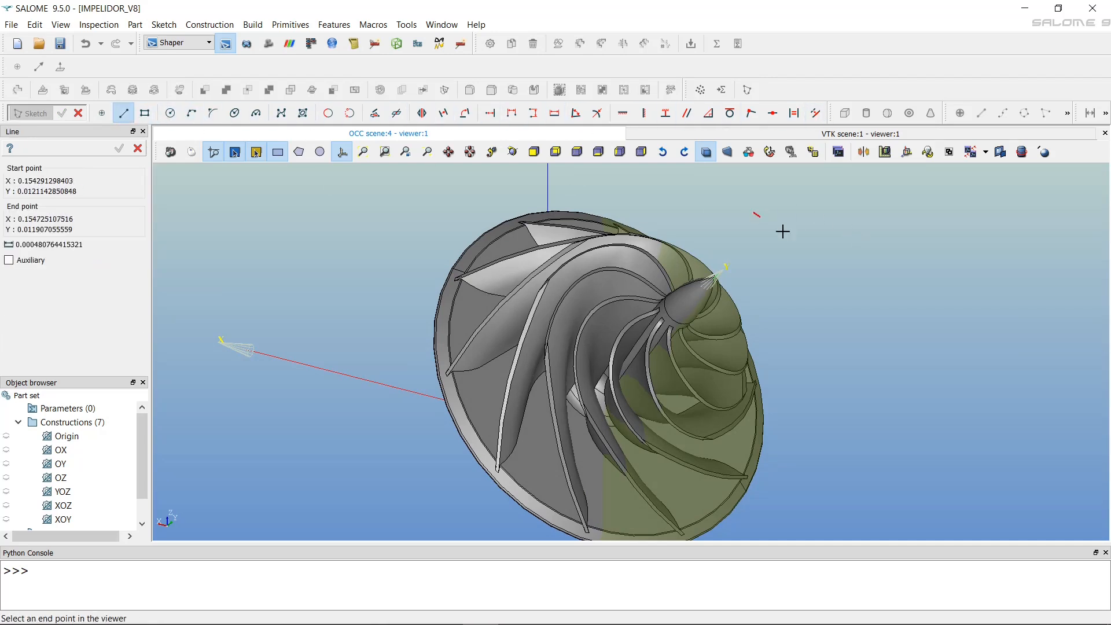
{"action": "left_click", "coordinate": [826, 258]}
{"action": "left_click", "coordinate": [852, 188]}
{"action": "left_click", "coordinate": [753, 211]}
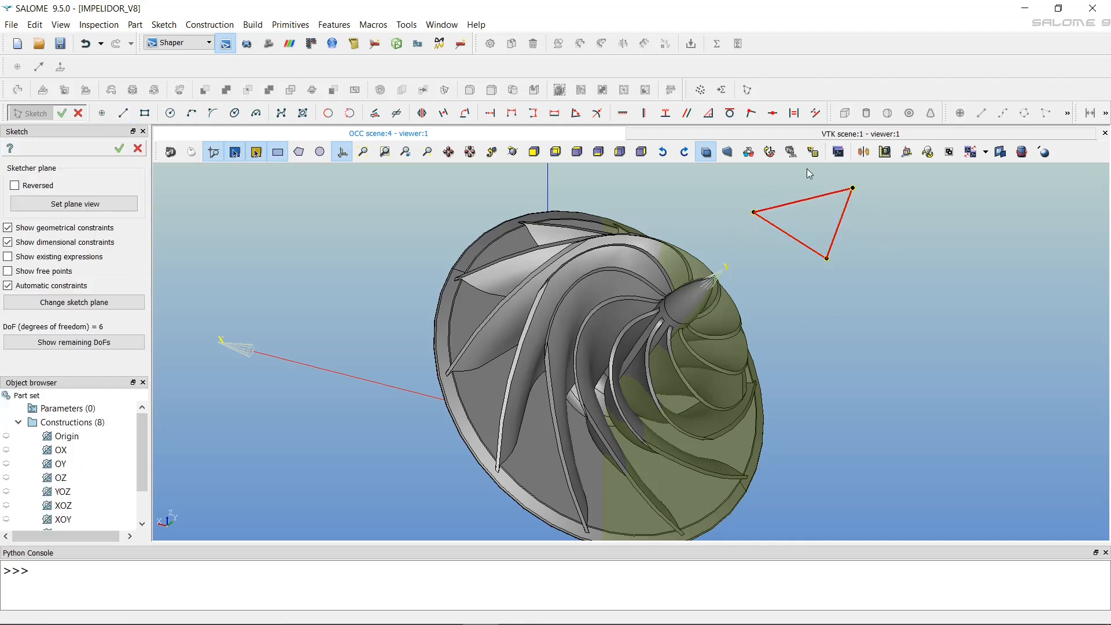
Review the Shaper module's feature commands and activate the Python console's input line.
{"action": "left_click", "coordinate": [336, 25]}
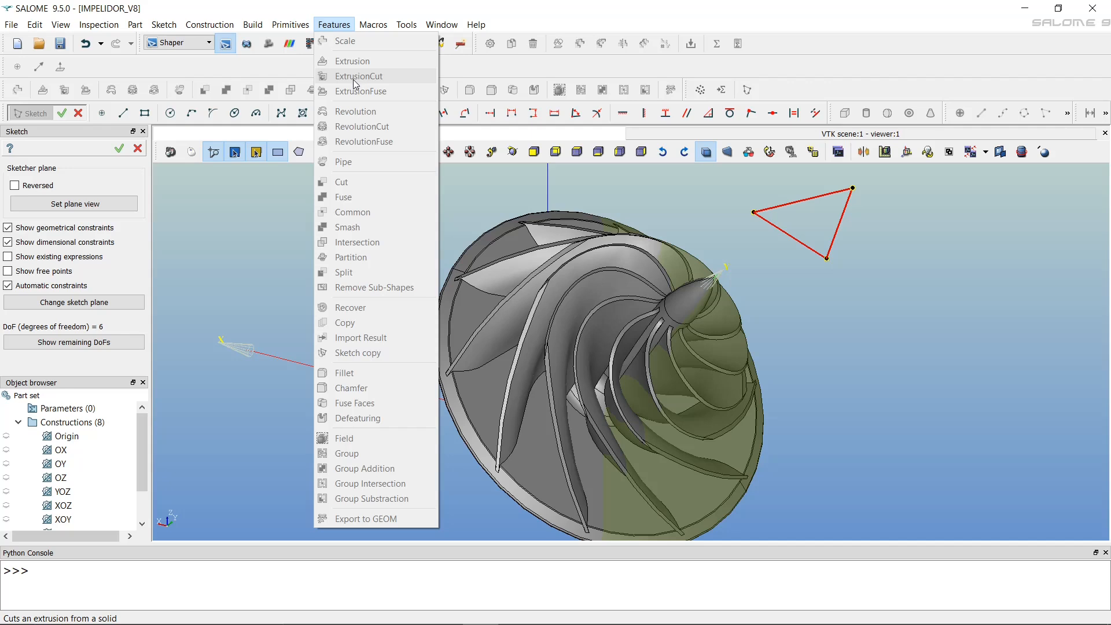
{"action": "left_click", "coordinate": [334, 24]}
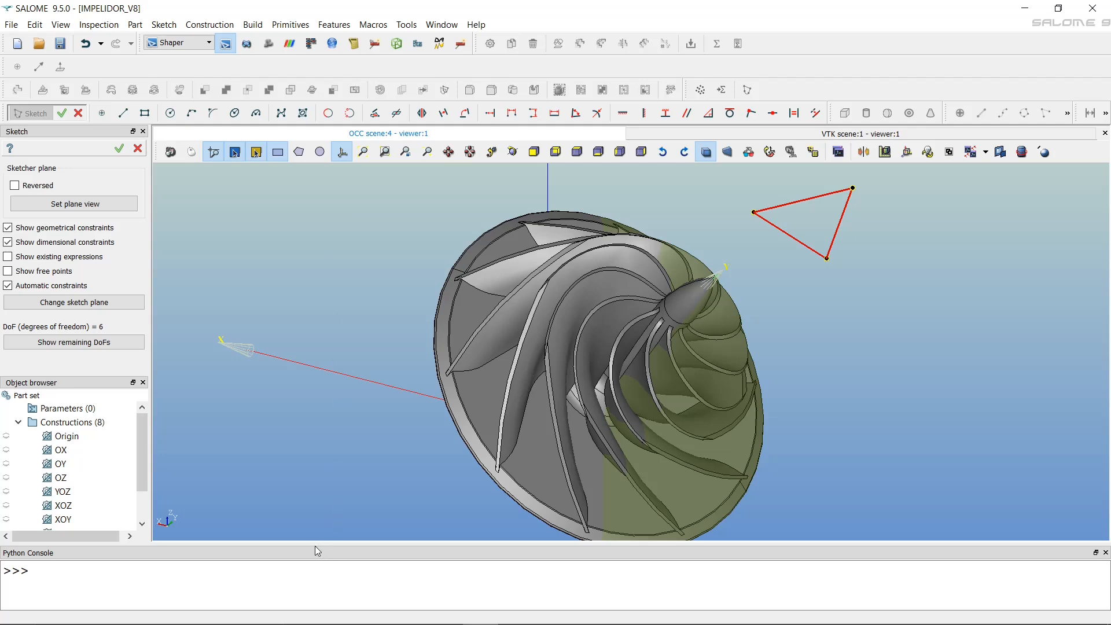
{"action": "left_click", "coordinate": [231, 572]}
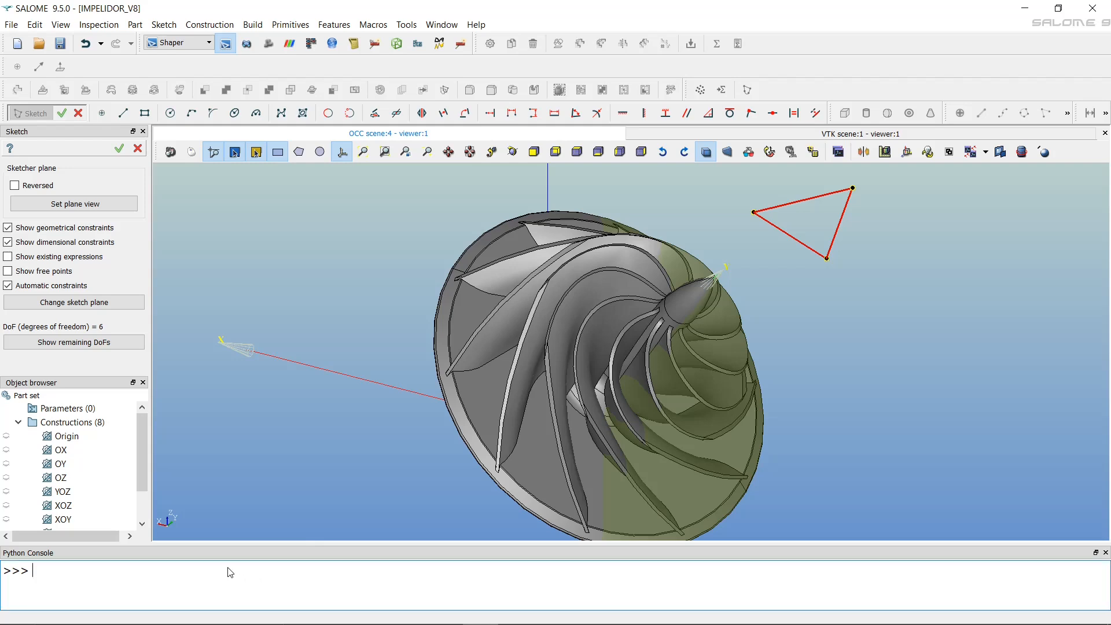